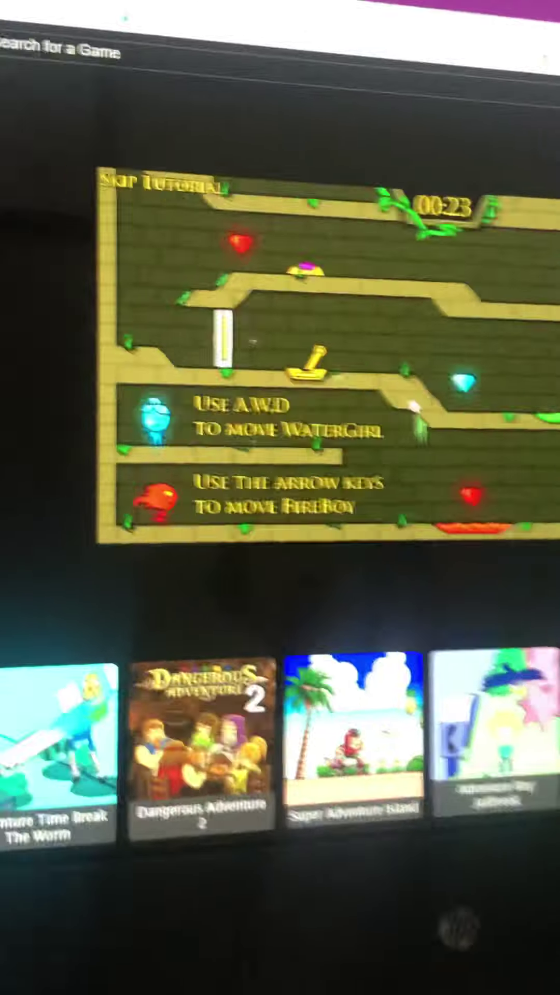
Walk Fireboy and Watergirl right past the lava and water pools until Game Over
key("d")
key("Right")
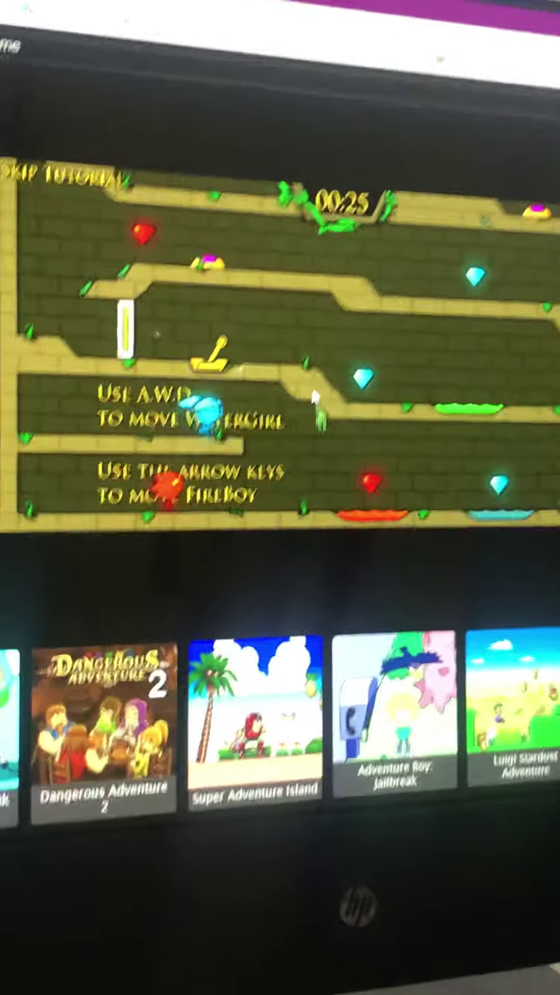
key("d")
key("Right")
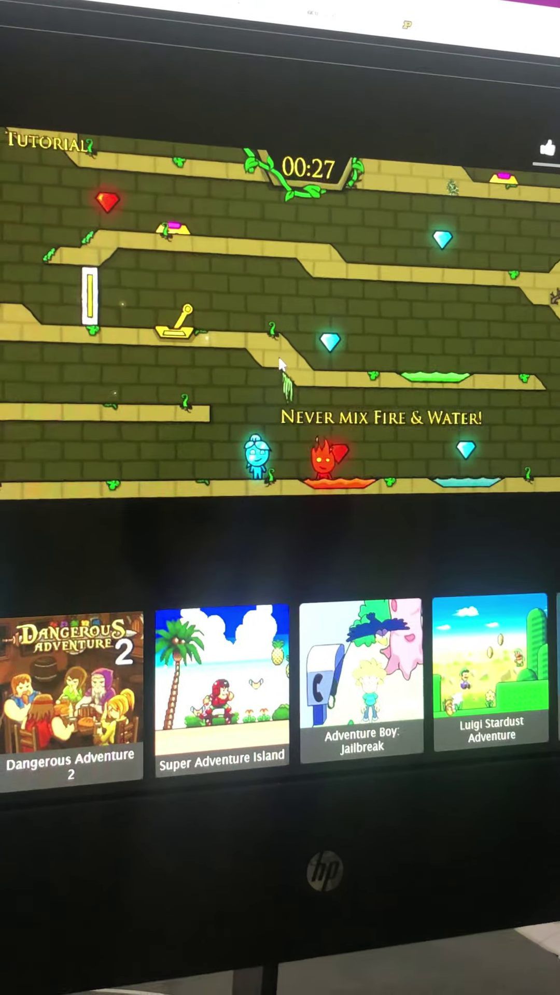
key("Right")
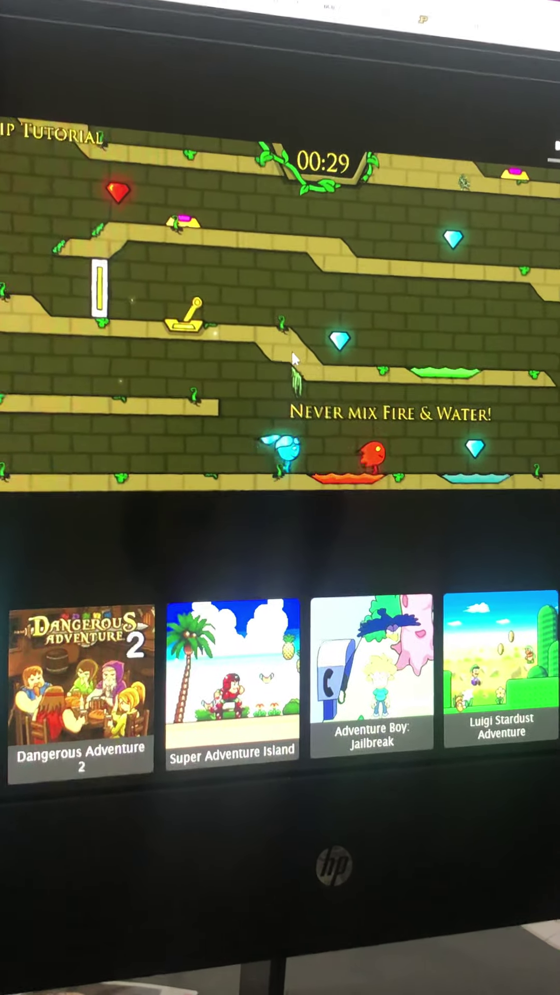
key("w")
key("d")
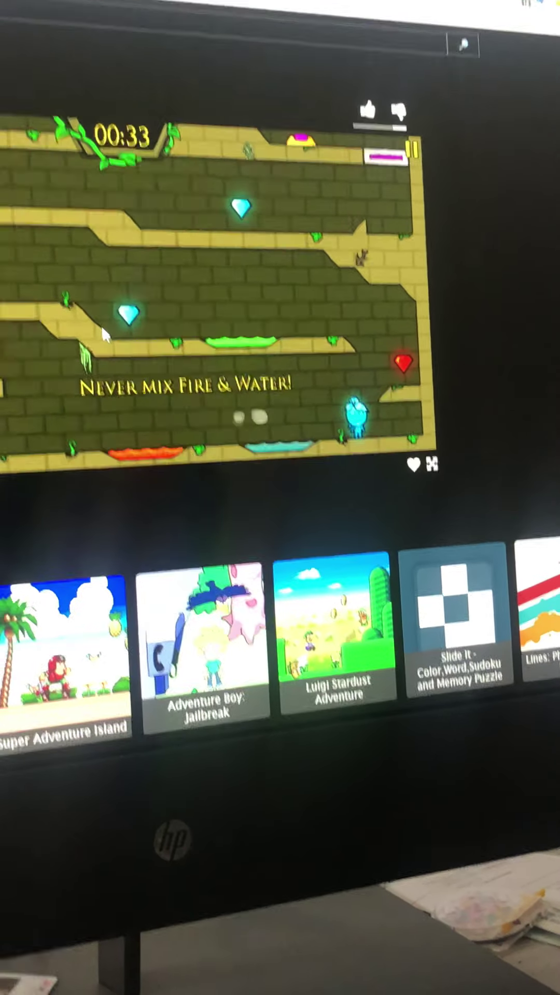
key("d")
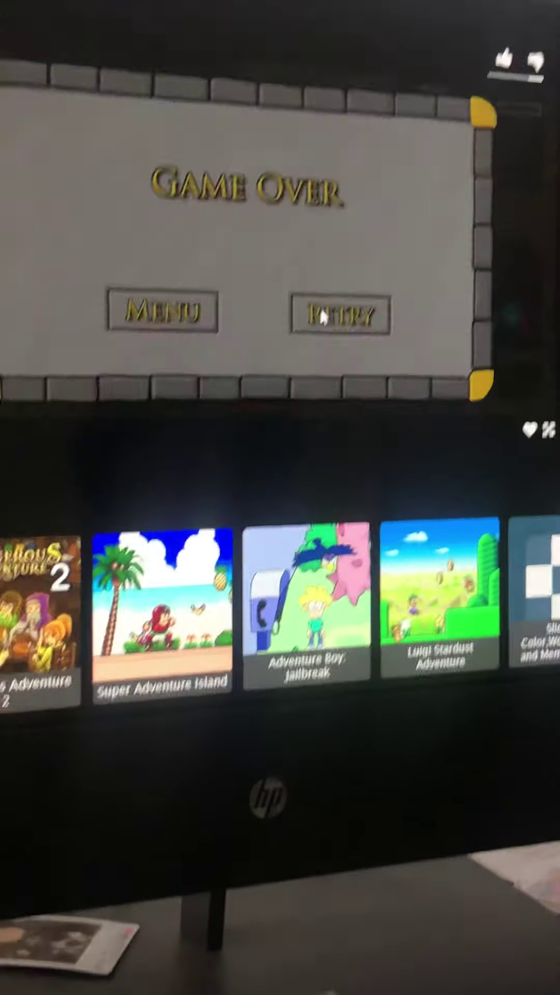
Retry the tutorial temple and send both characters right to the far edge
left_click(293, 376)
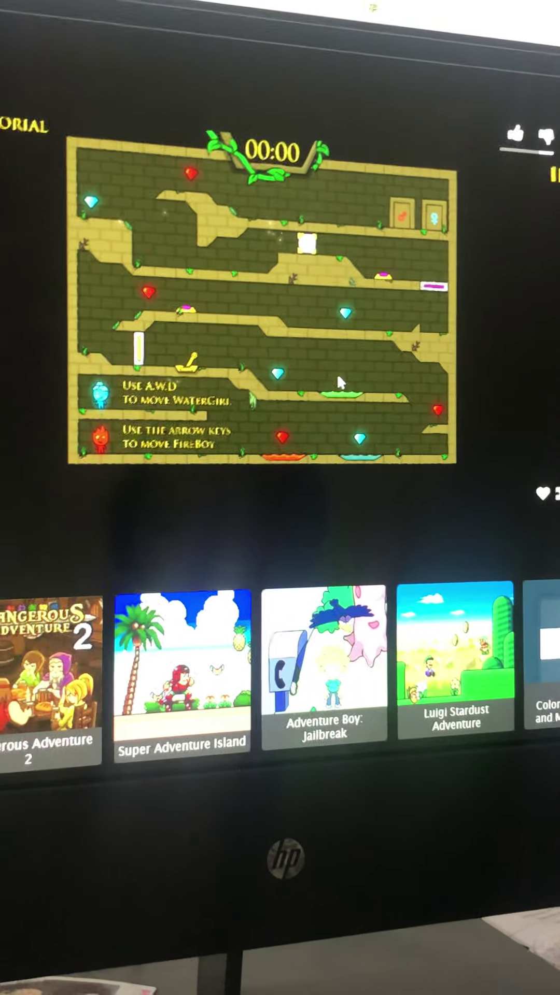
key("d")
key("Right")
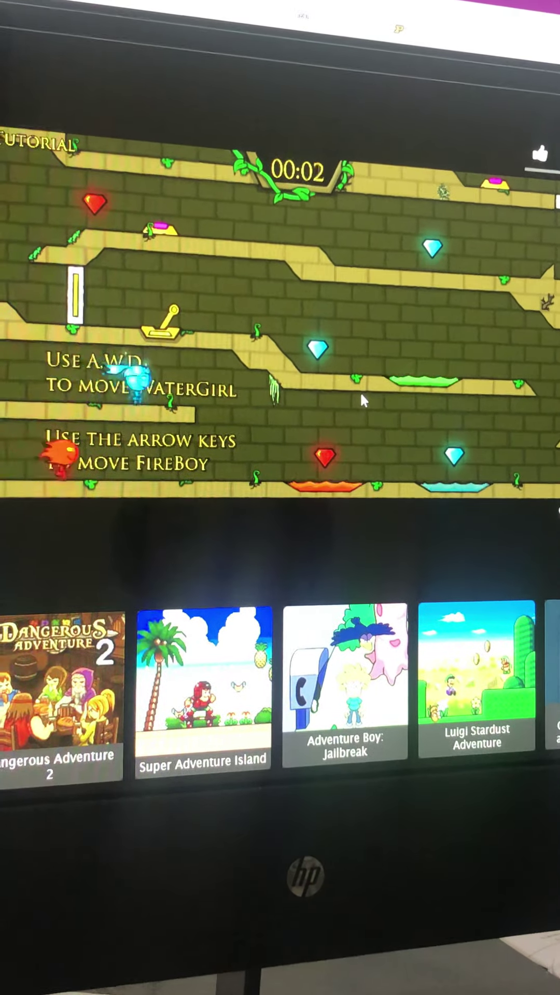
key("Right")
key("d")
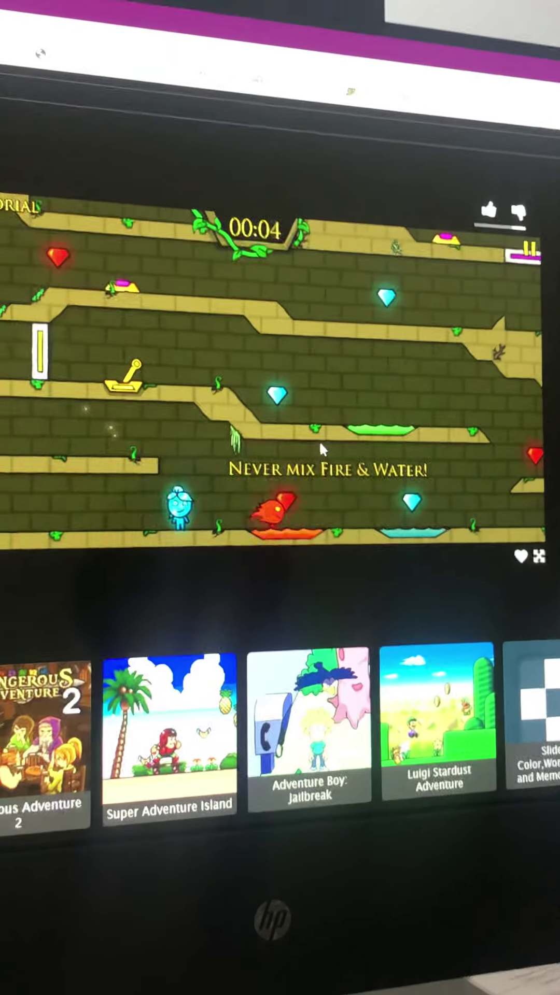
key("Right")
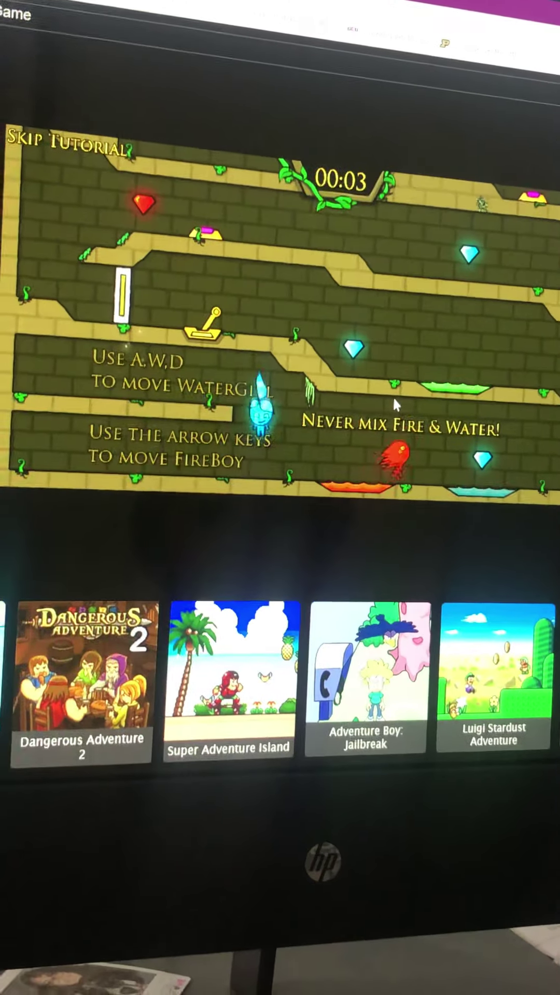
key("d")
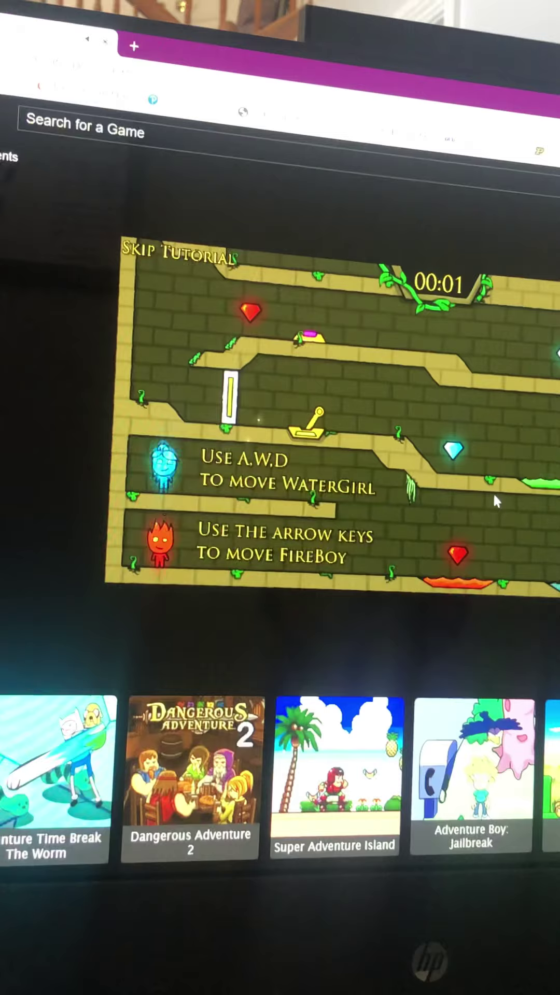
Walk both characters right again, dropping Watergirl into the bottom corridor
key("d")
key("Right")
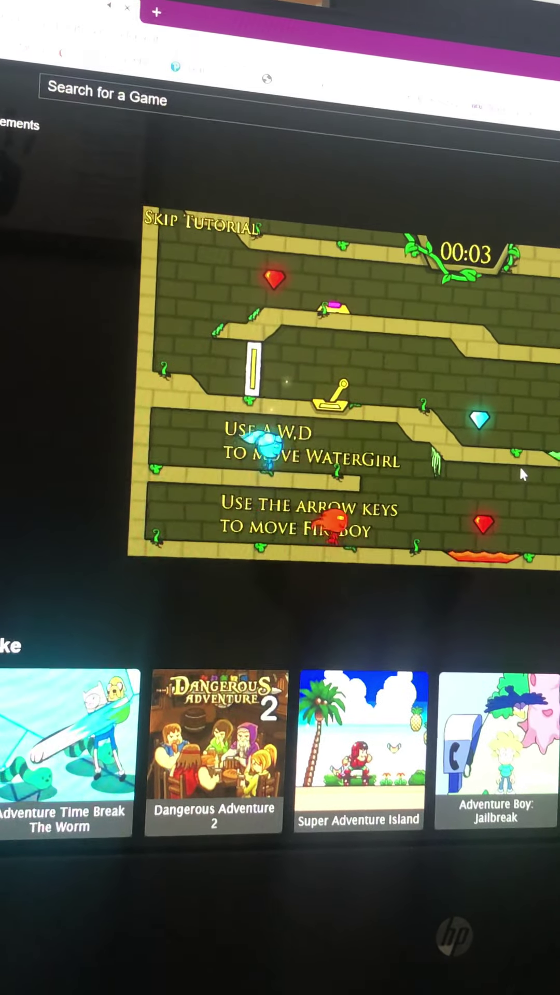
key("d")
key("Right")
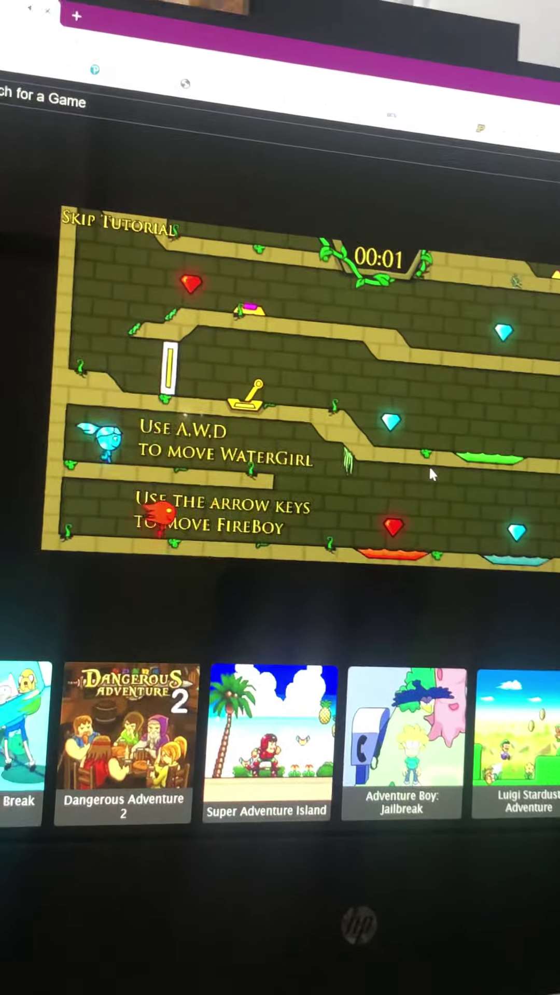
Make another run right along both corridors, dropping into the lower corridor
key("d")
key("Right")
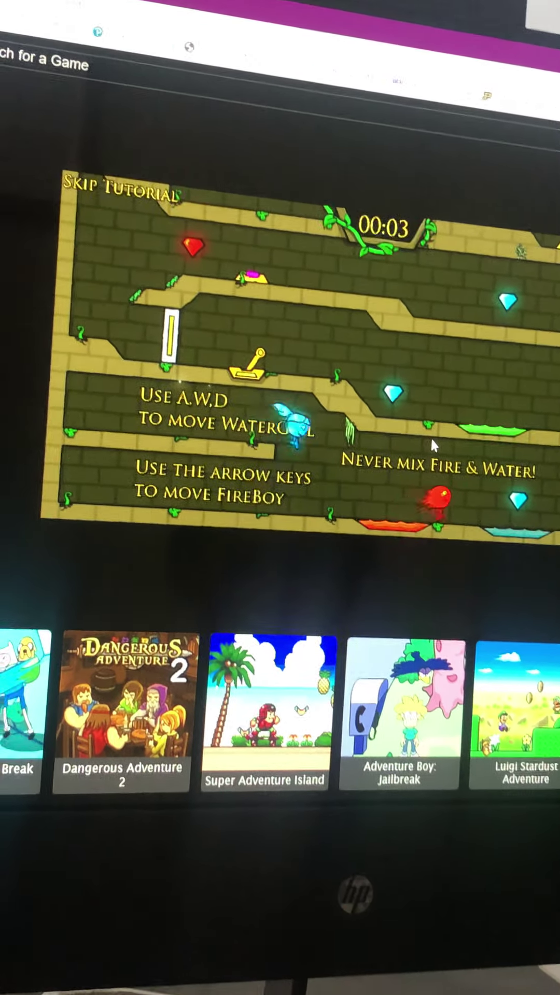
key("Right")
key("d")
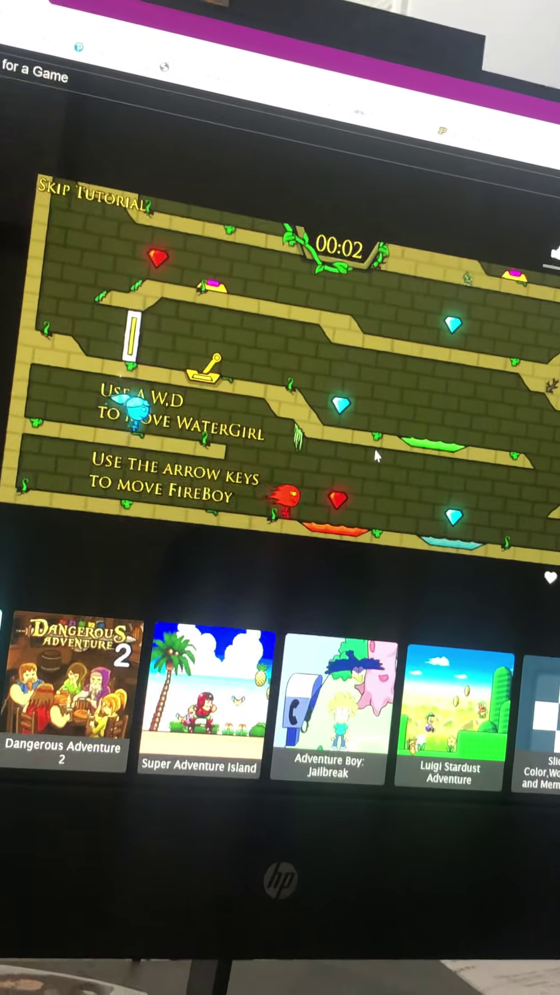
key("Right")
Bring Watergirl right past the water pool to Fireboy and jump onto the upper ledge
key("d")
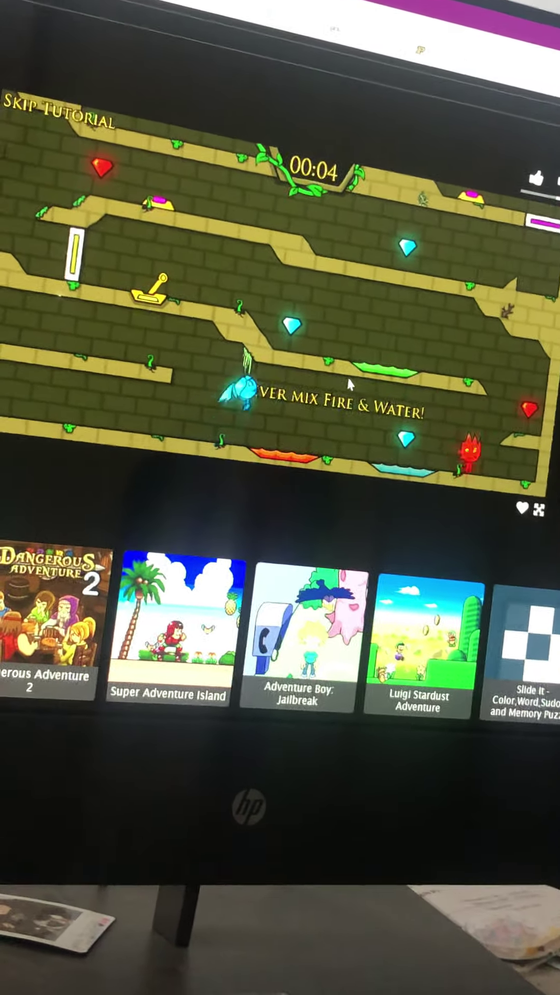
key("d")
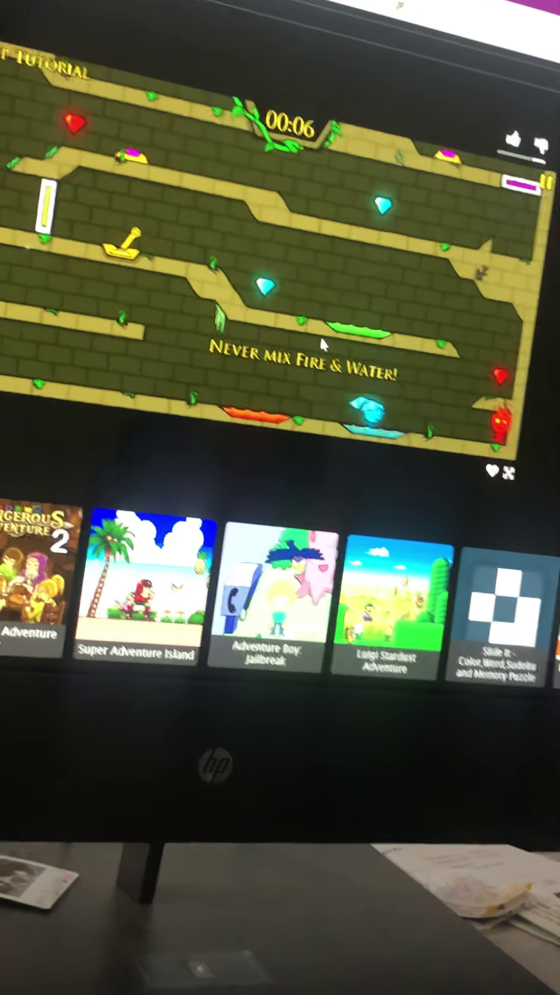
key("d")
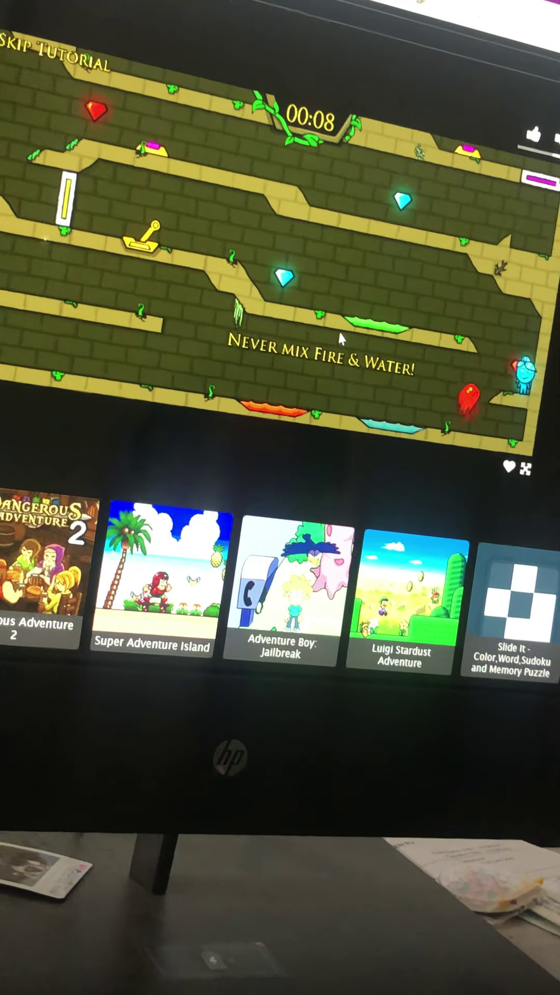
key("w")
Walk Watergirl left along the ledge to the lever, with Fireboy following her
key("a")
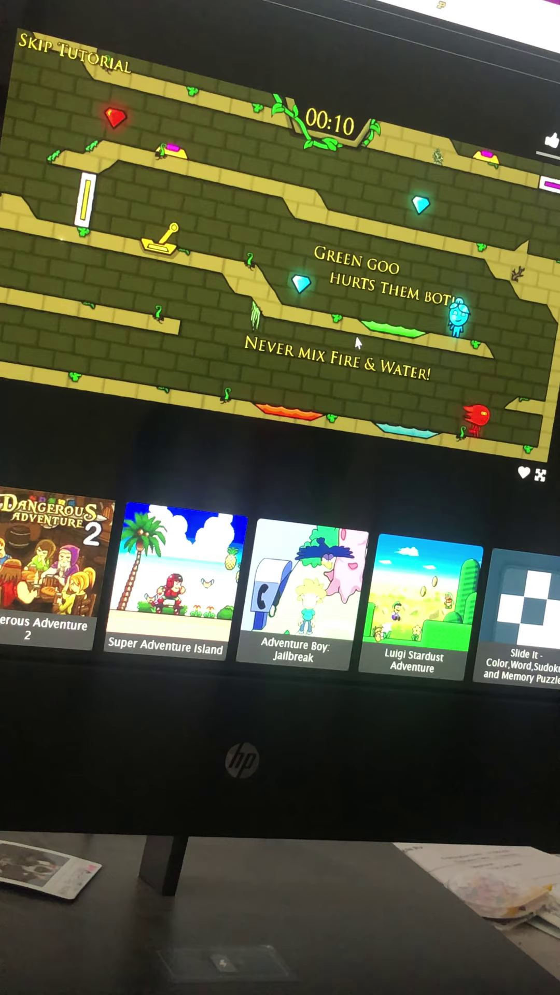
key("a")
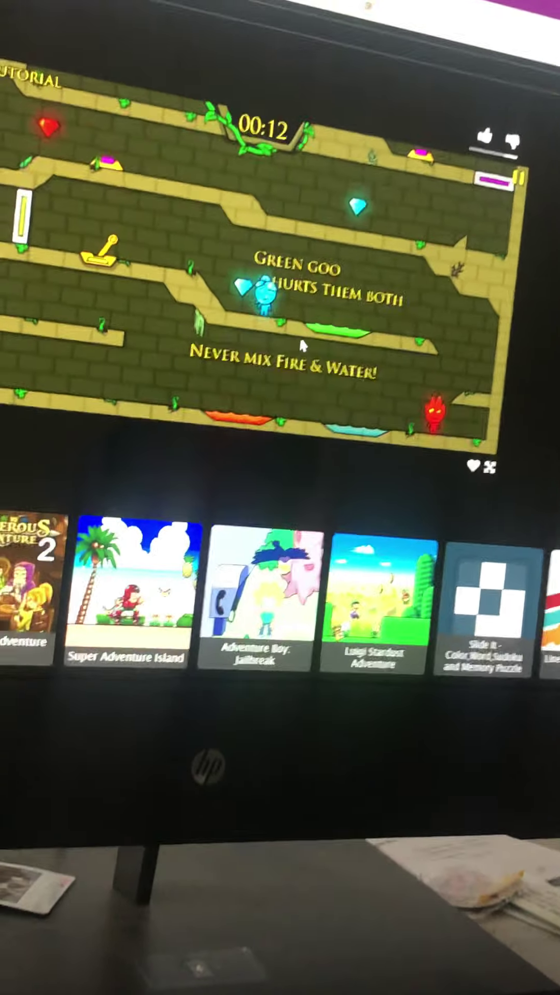
key("a")
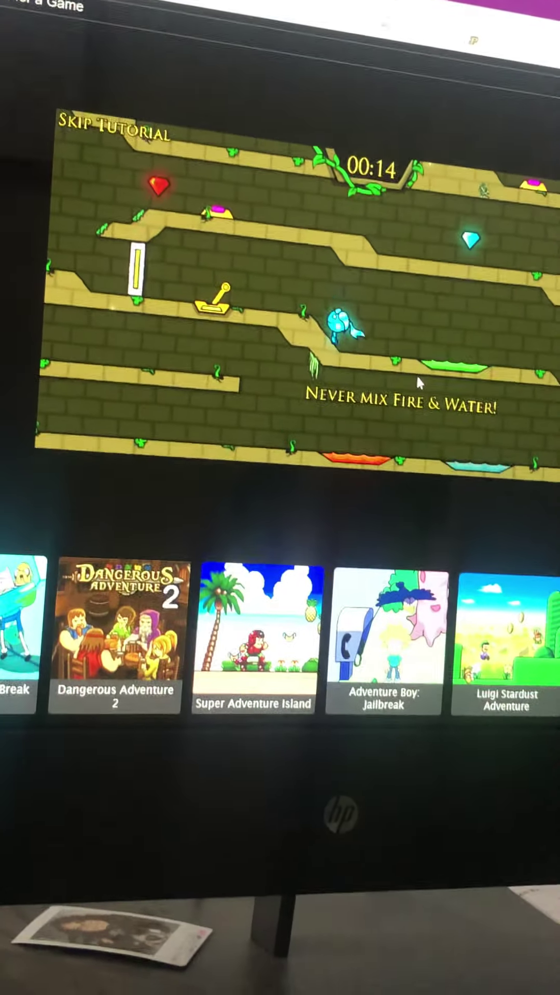
key("a")
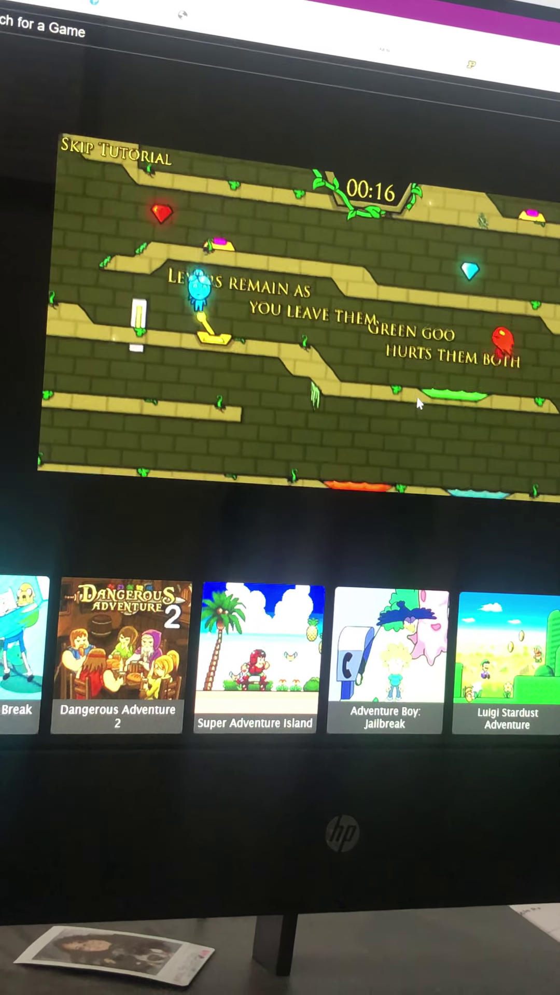
key("a")
key("Left")
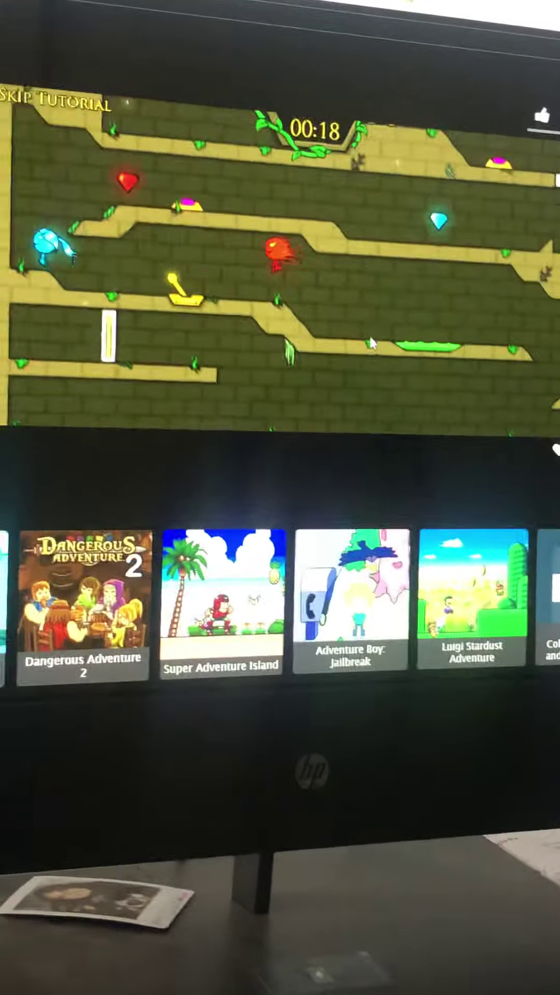
key("Left")
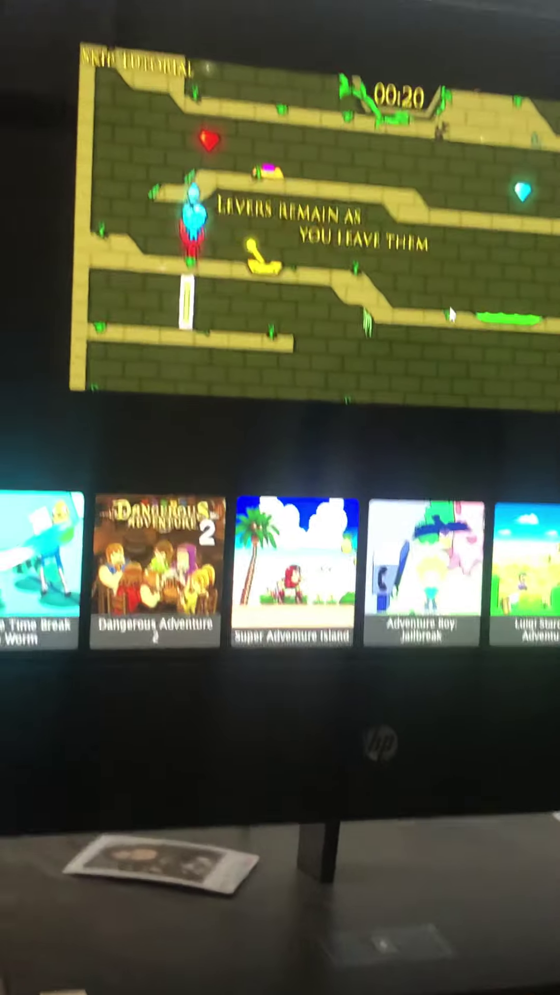
Jump both characters up and move them right toward the red and cyan gems
key("w")
key("Up")
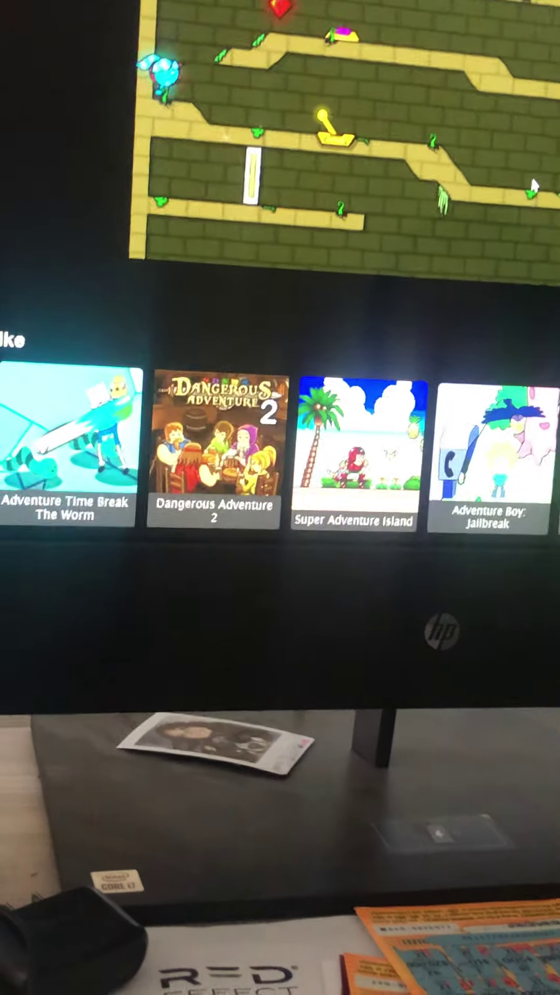
key("d")
key("Right")
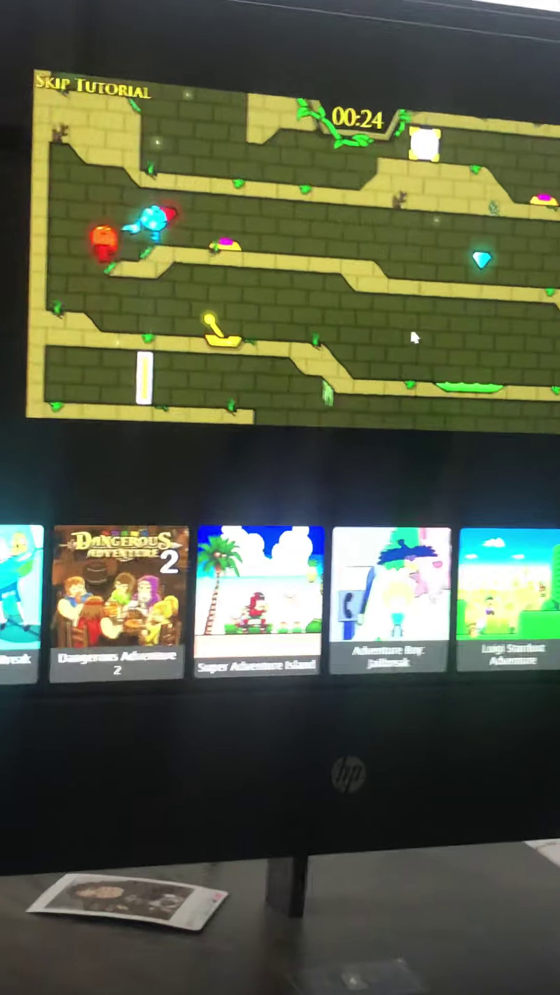
key("d")
key("Right")
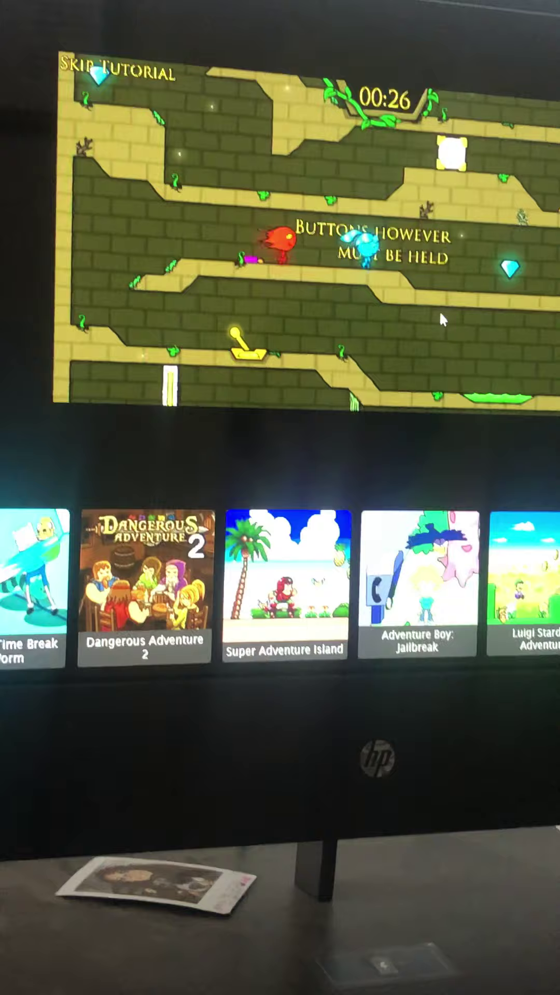
key("d")
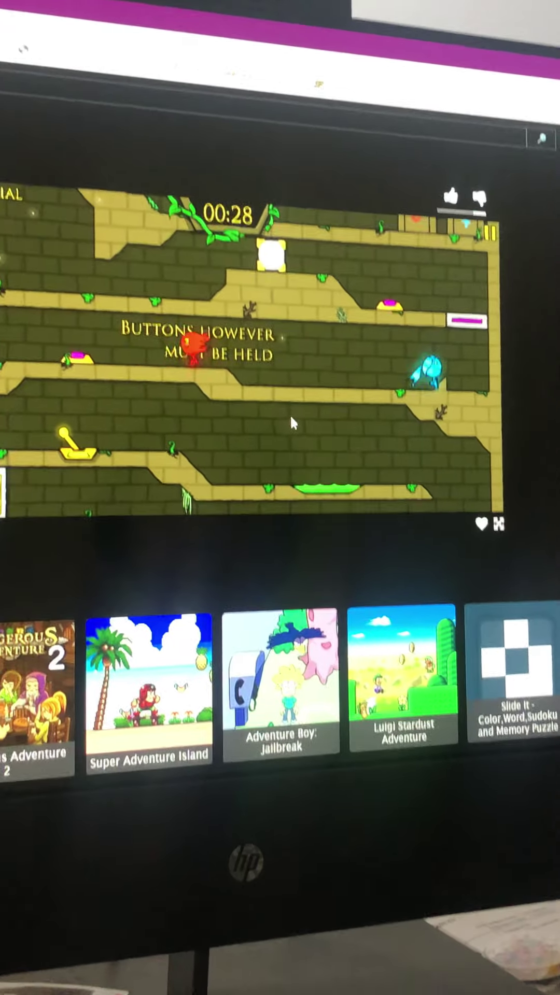
Stand Fireboy on the pink button to raise the lift, then walk him right
key("Left")
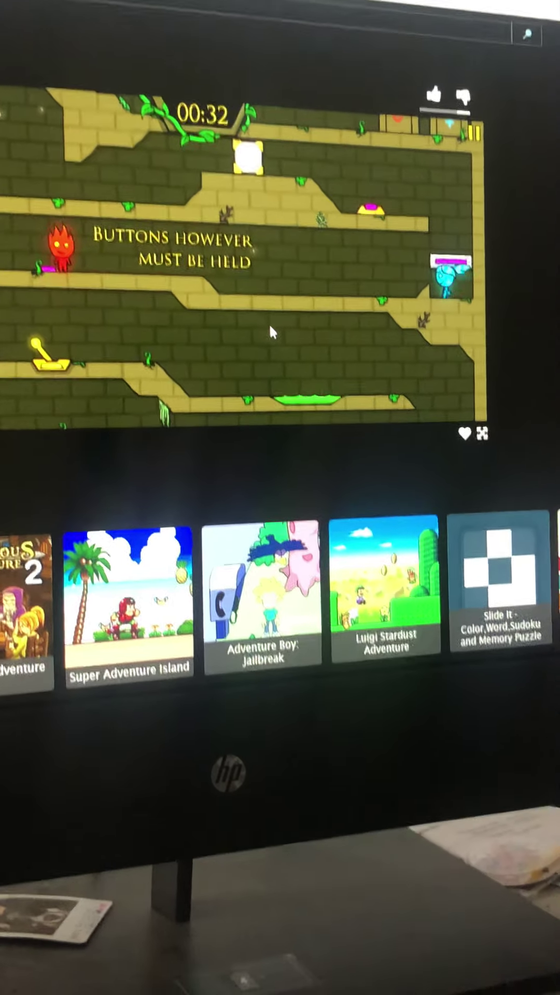
key("Right")
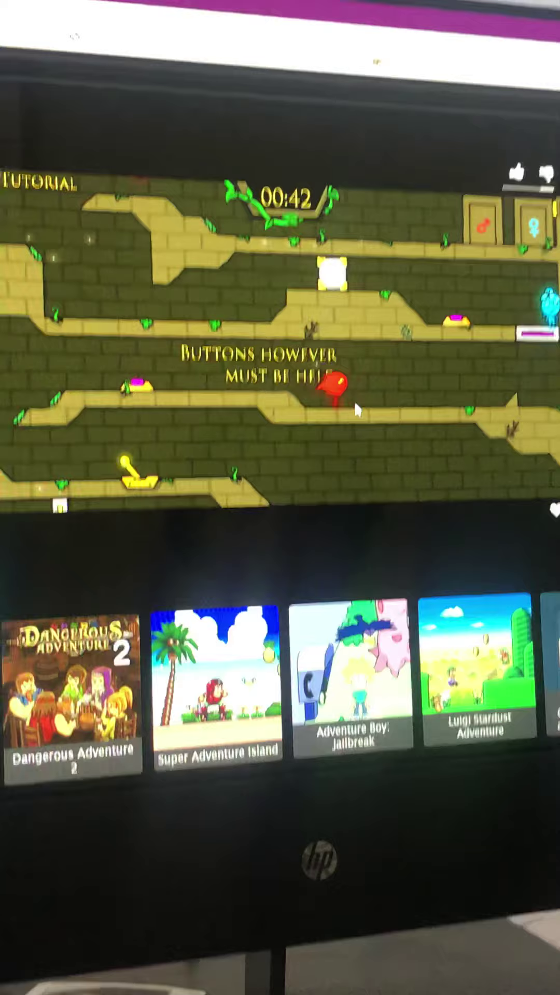
key("Right")
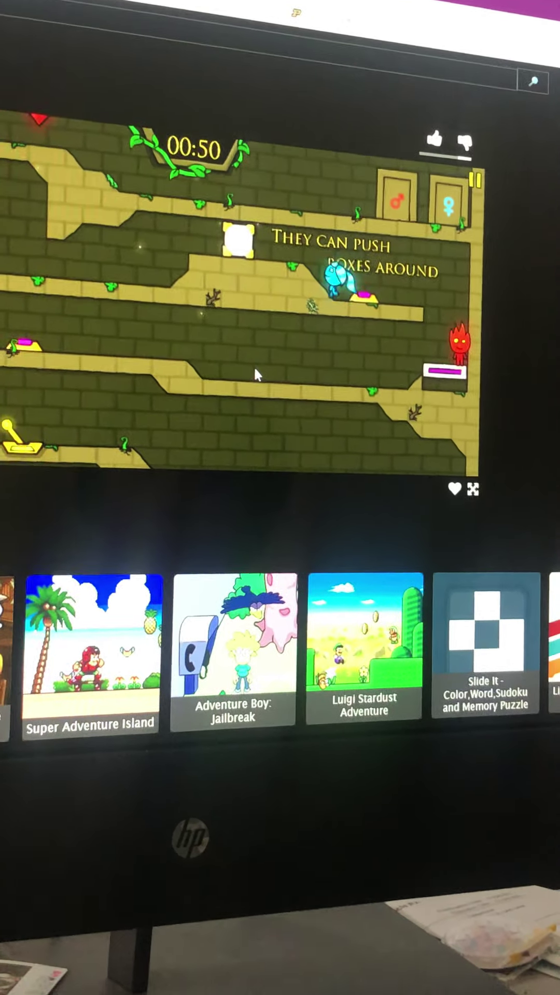
Jump both characters up beside the box and onto the upper ledge
key("w")
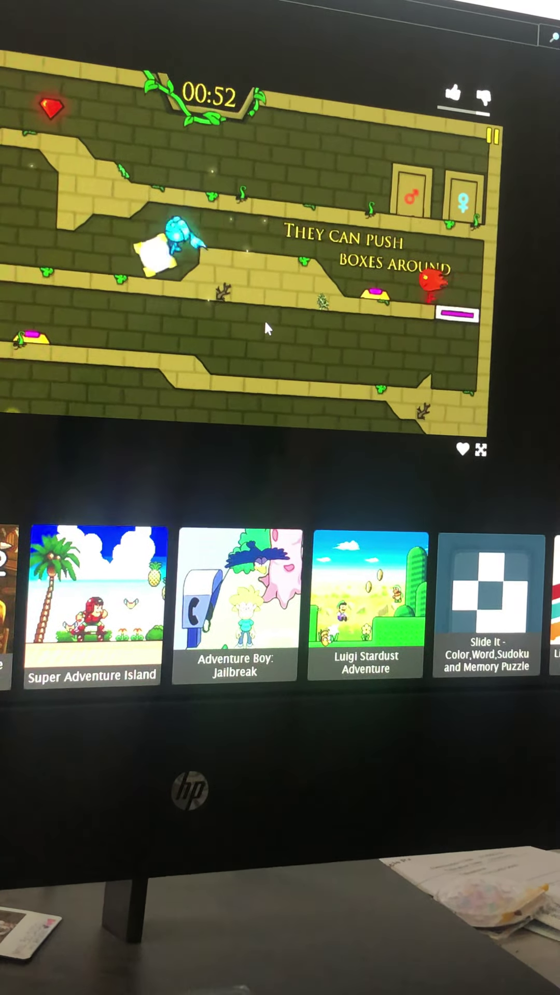
key("Left")
key("Up")
key("Left")
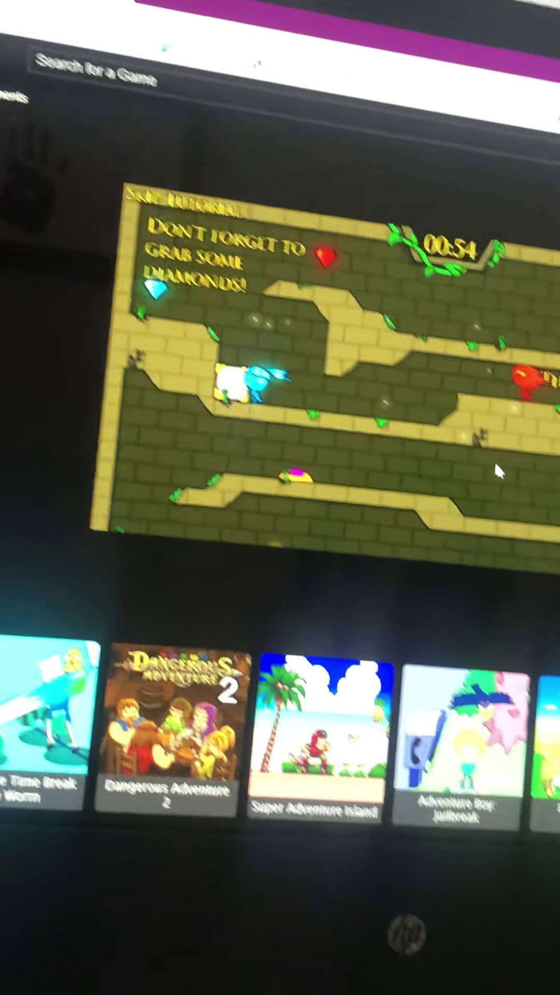
key("w")
key("a")
key("Left")
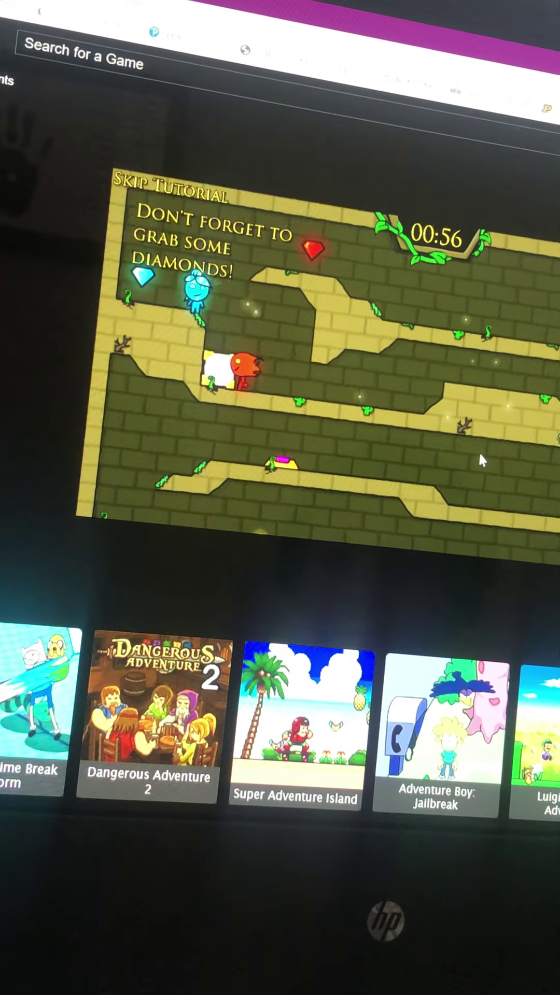
key("Up")
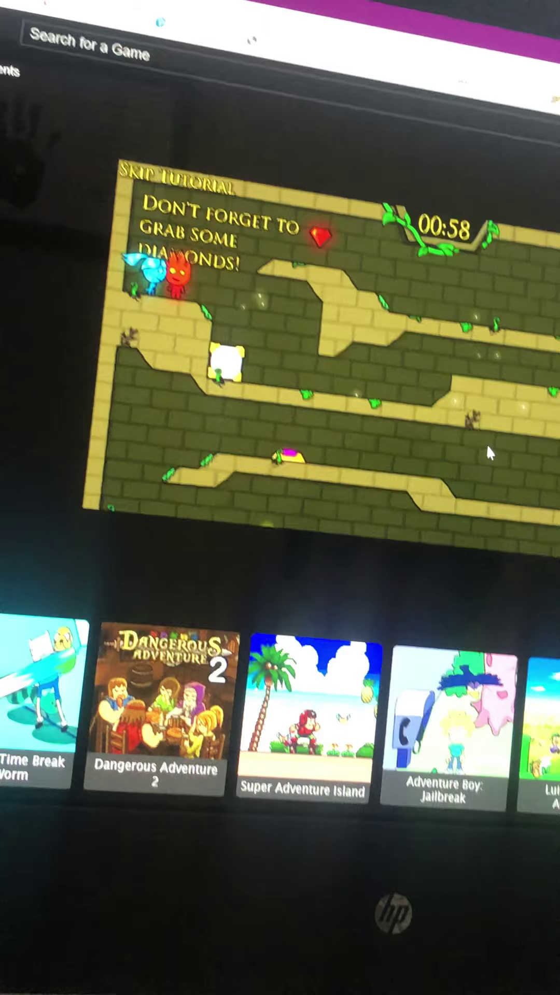
Move along the upper ledge and jump both characters onto the top-left ledge
key("d")
key("Right")
key("a")
key("Left")
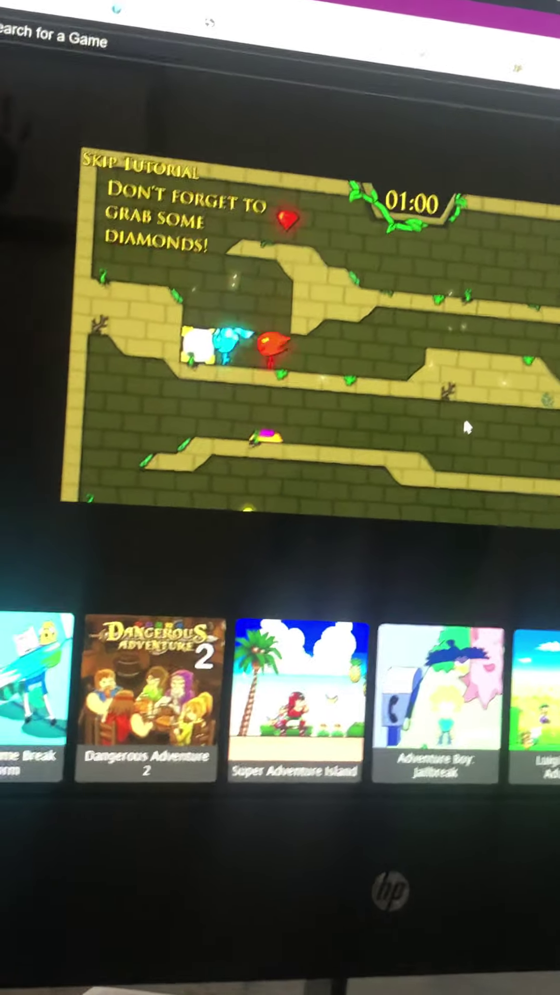
key("w")
key("Up")
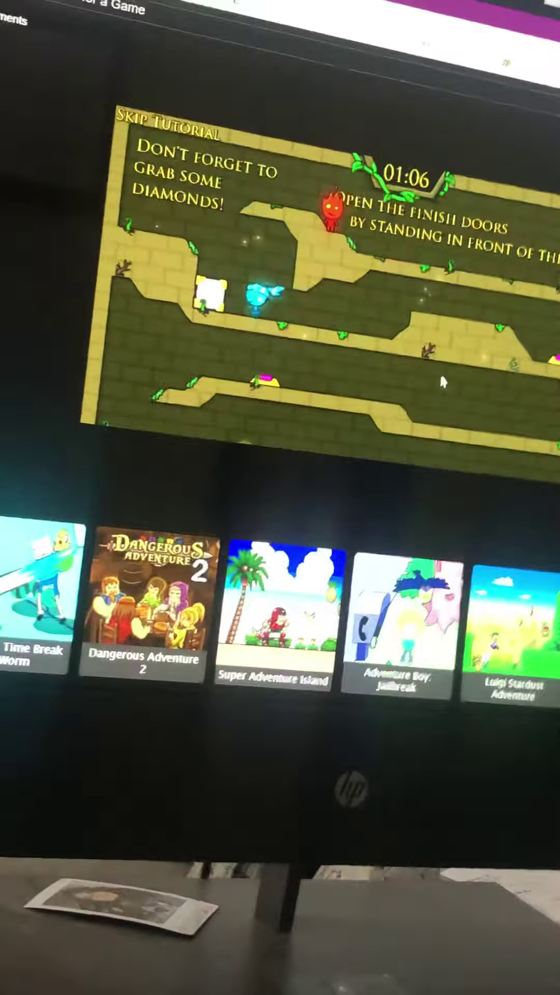
Lift Watergirl above the white block and walk both characters into their finish doors
key("w")
key("a")
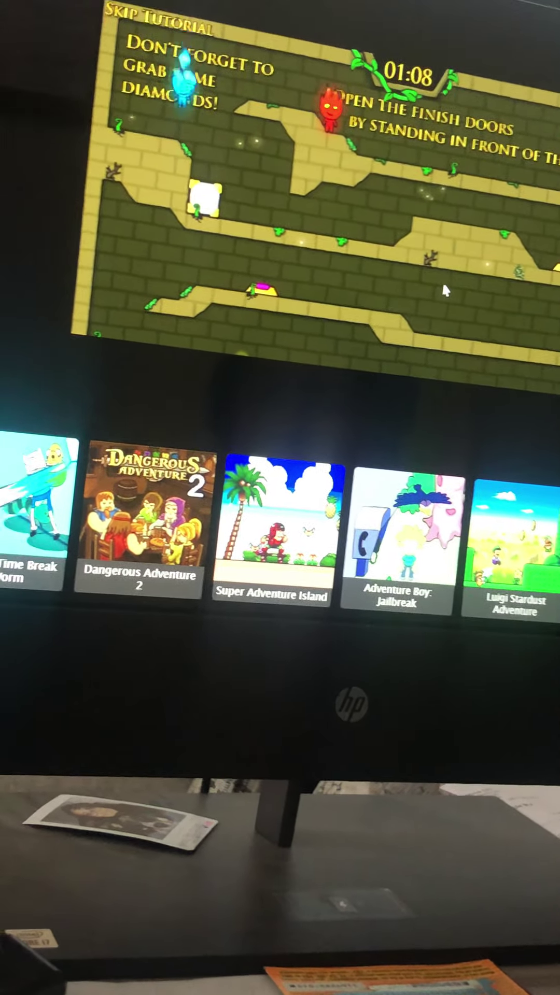
key("d")
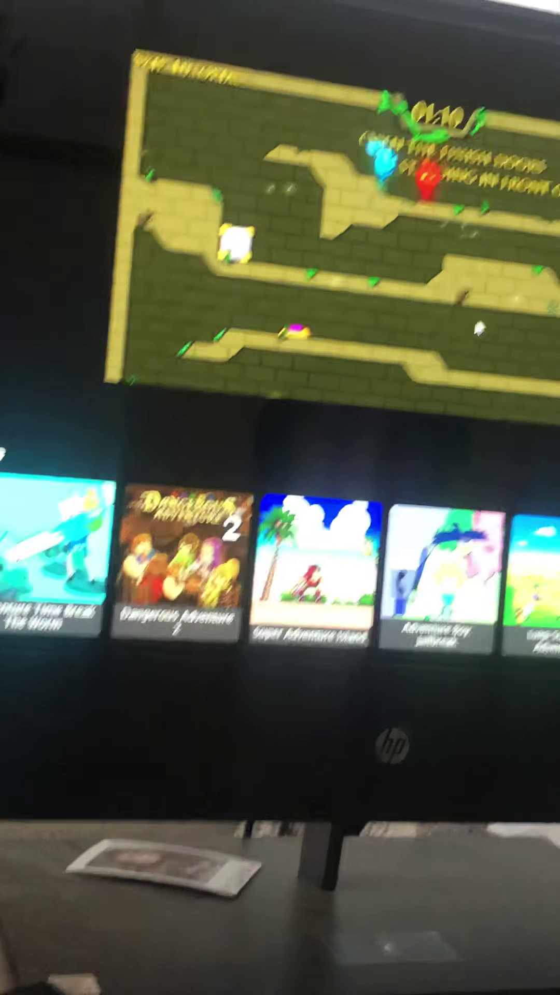
key("d")
key("Right")
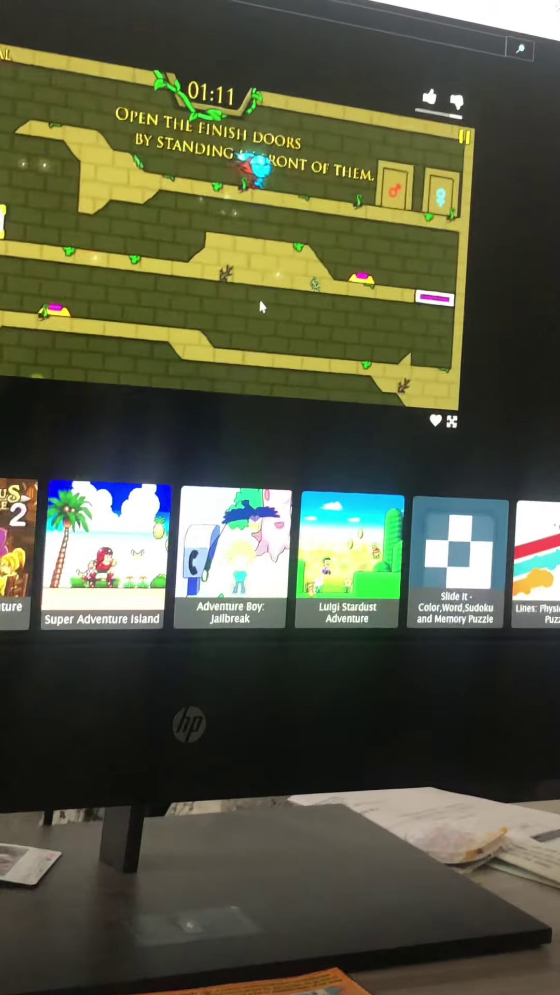
key("Right")
key("d")
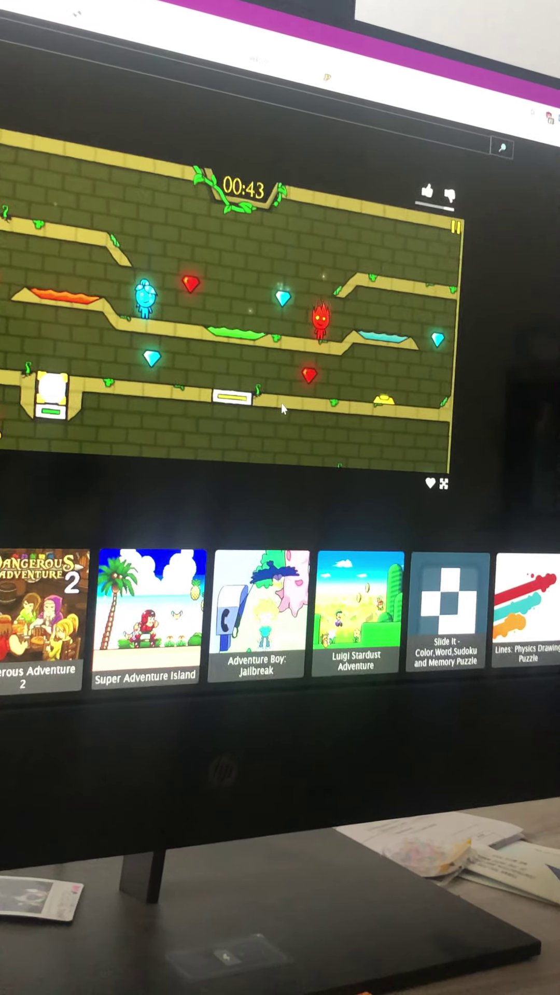
In the next level, stand Watergirl on the yellow button to move the elevator
key("w")
key("d")
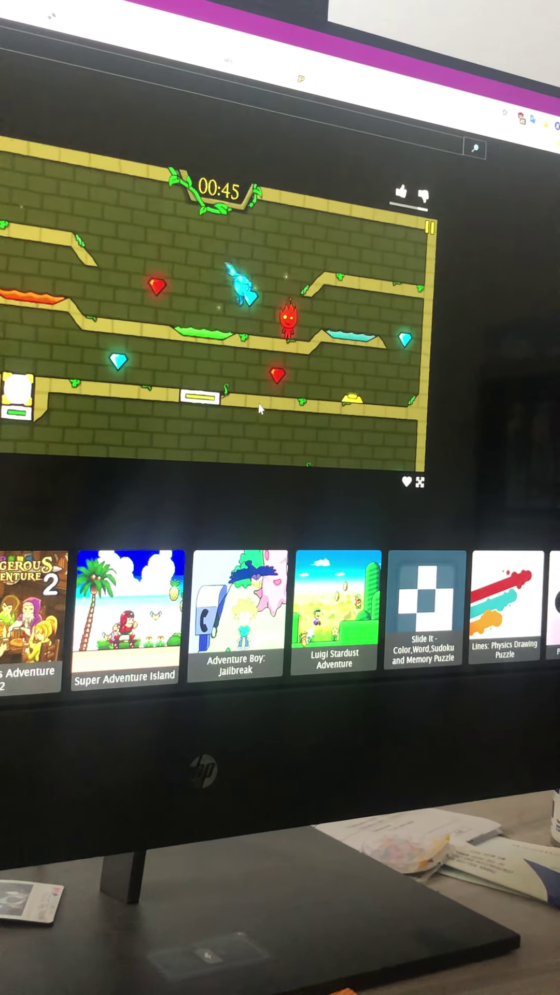
key("Left")
key("d")
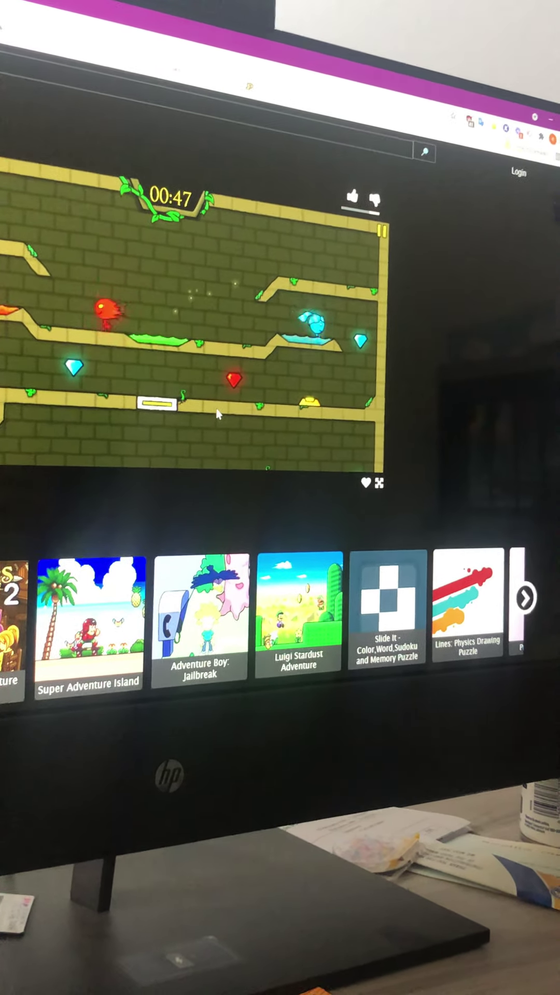
key("a")
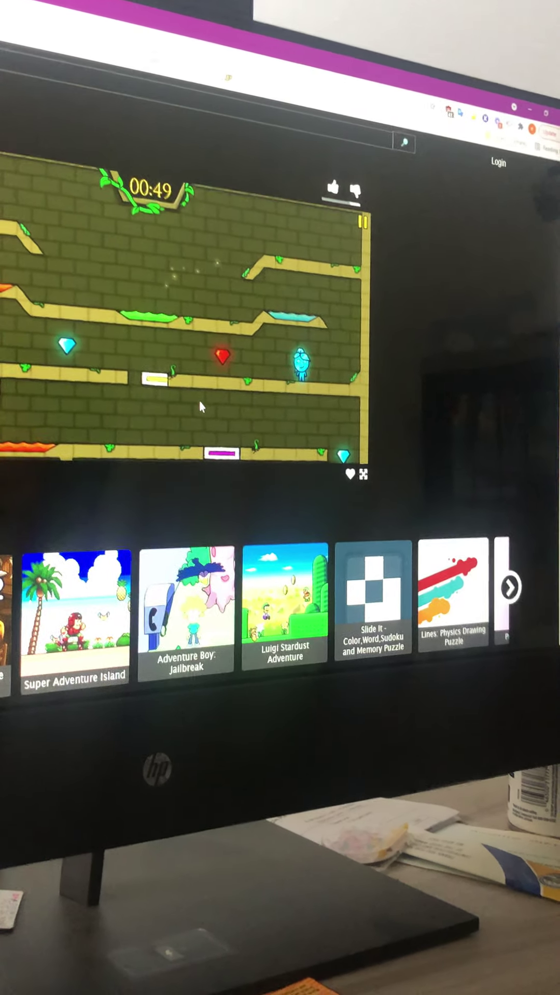
key("a")
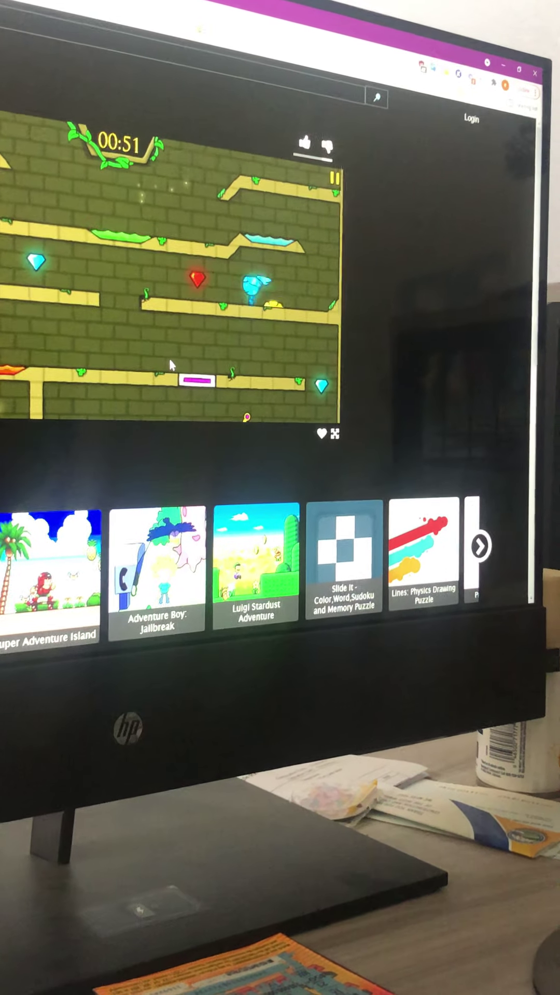
key("Right")
Collect the diamond and flip the lever to bring out the magenta platform
key("a")
key("Right")
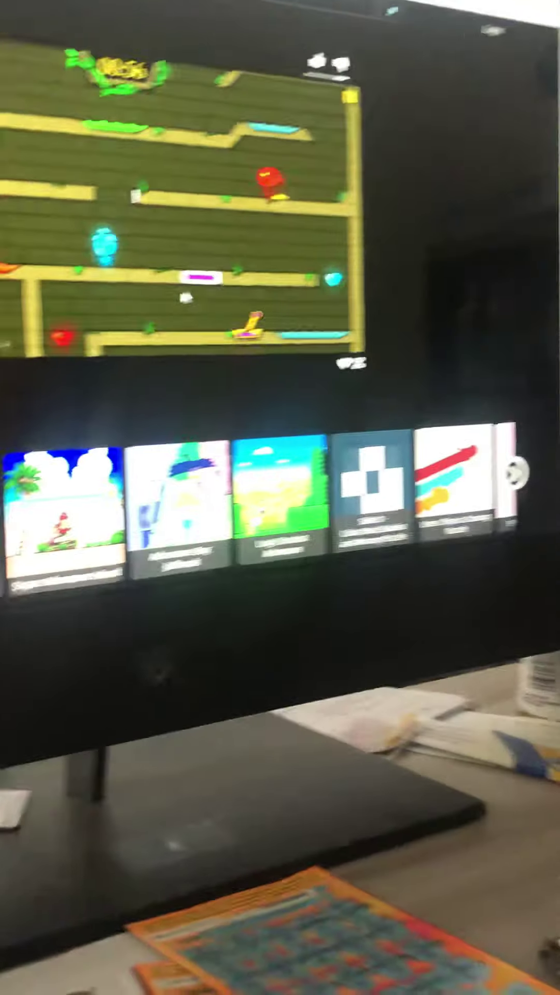
key("Left")
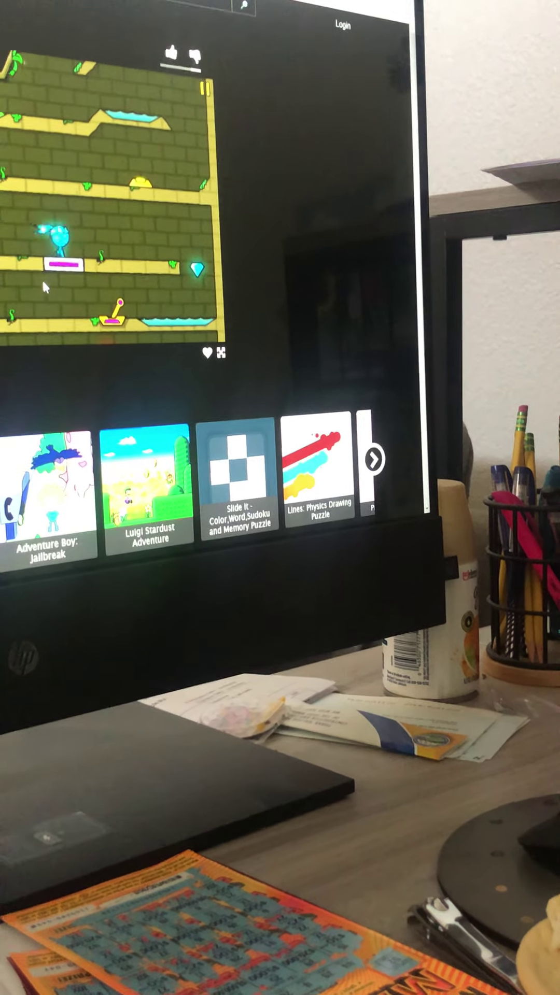
key("d")
key("d")
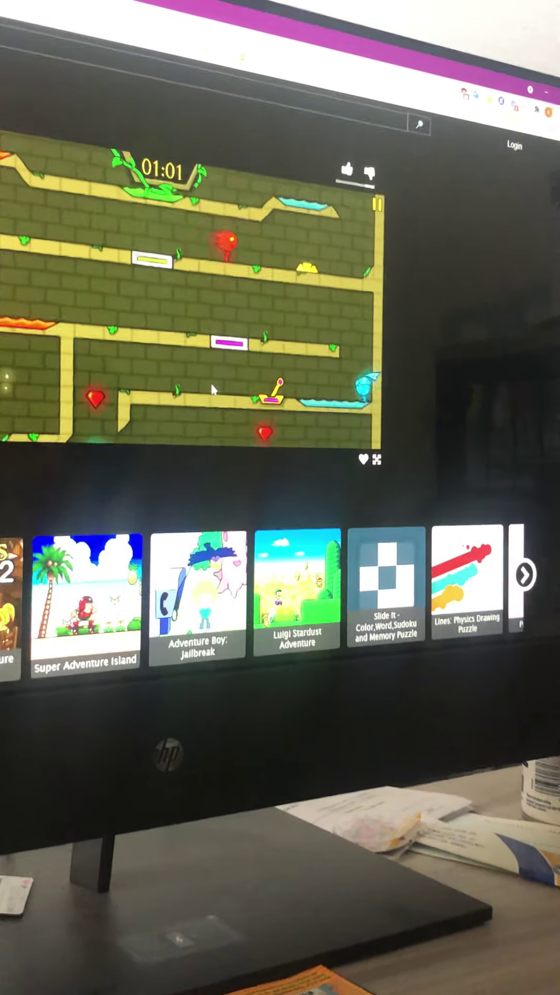
key("a")
key("a")
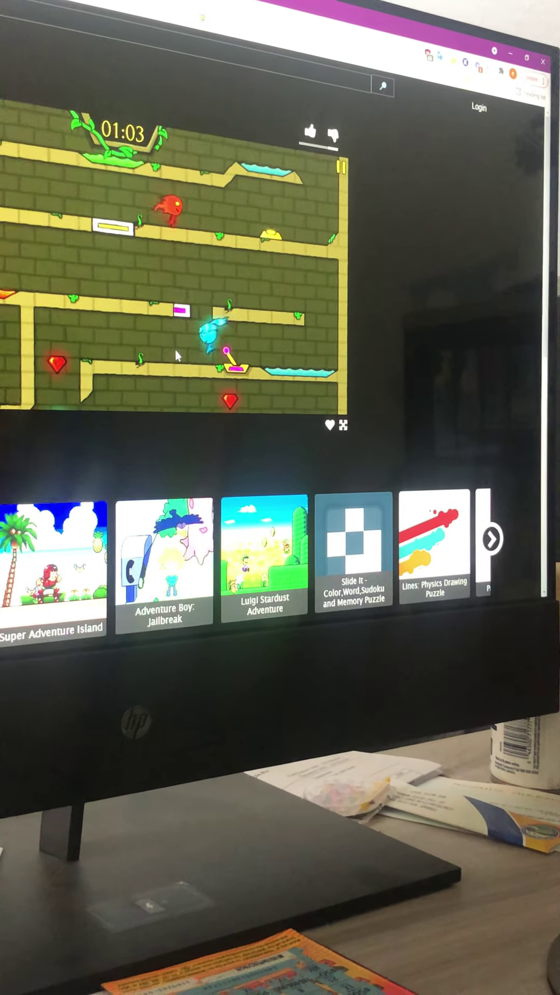
key("d")
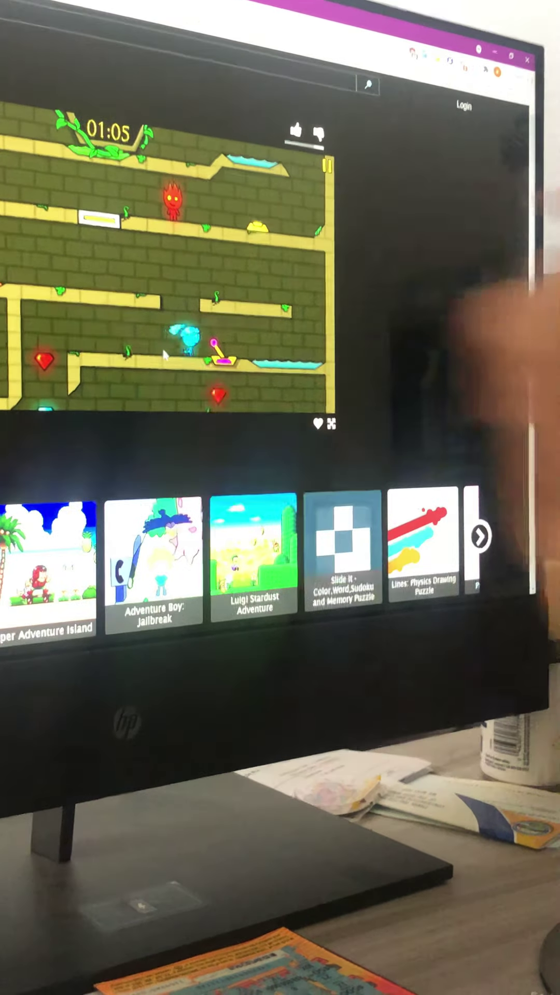
key("d")
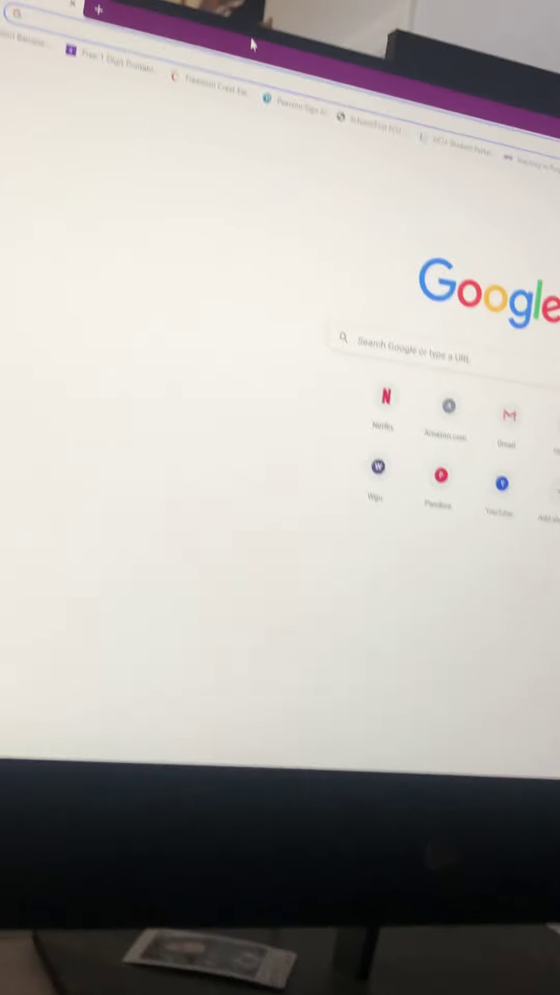
type("fnf")
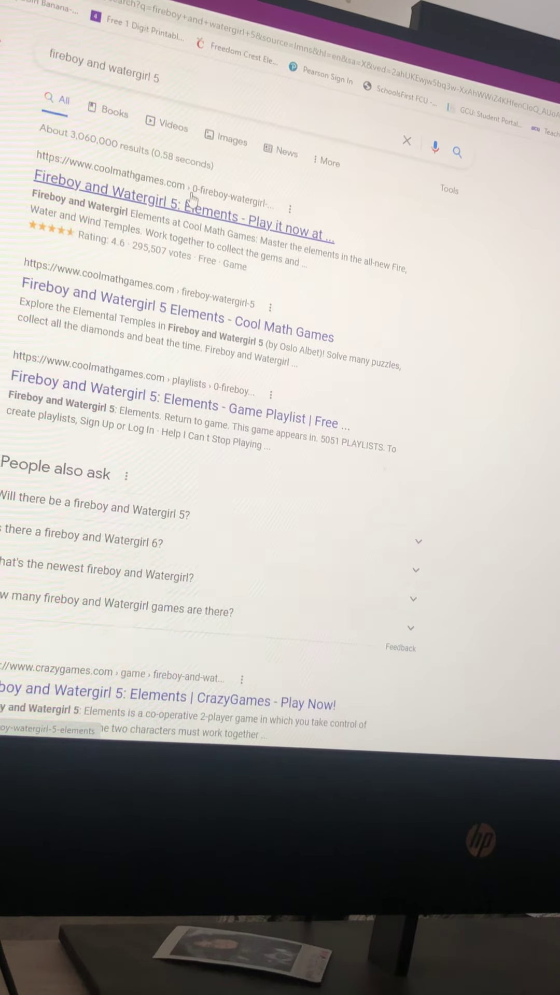
Open the first Coolmath Games result to launch Fireboy and Watergirl 5: Elements
left_click(198, 228)
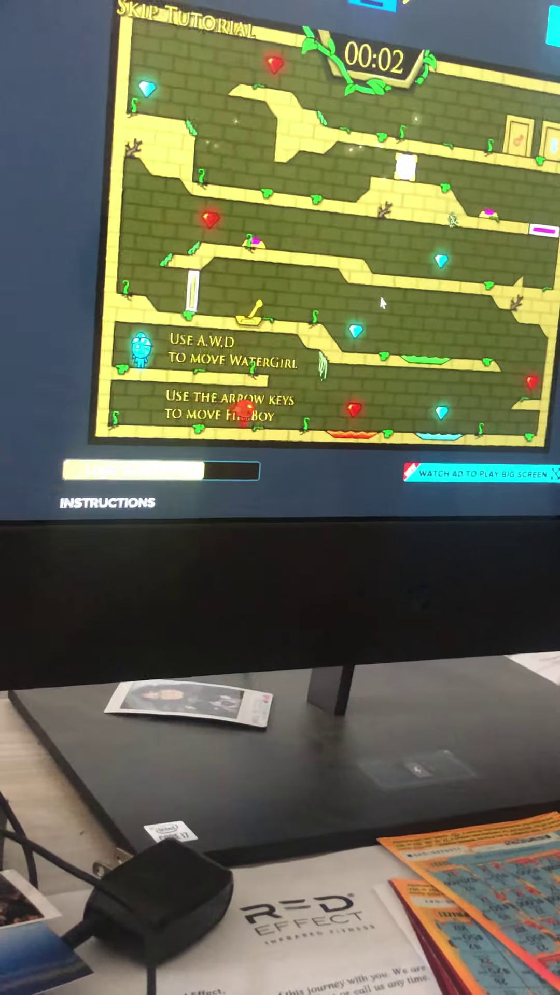
Walk Fireboy and Watergirl right along the floor of the opening level
key("Right")
key("d")
key("d")
key("Right")
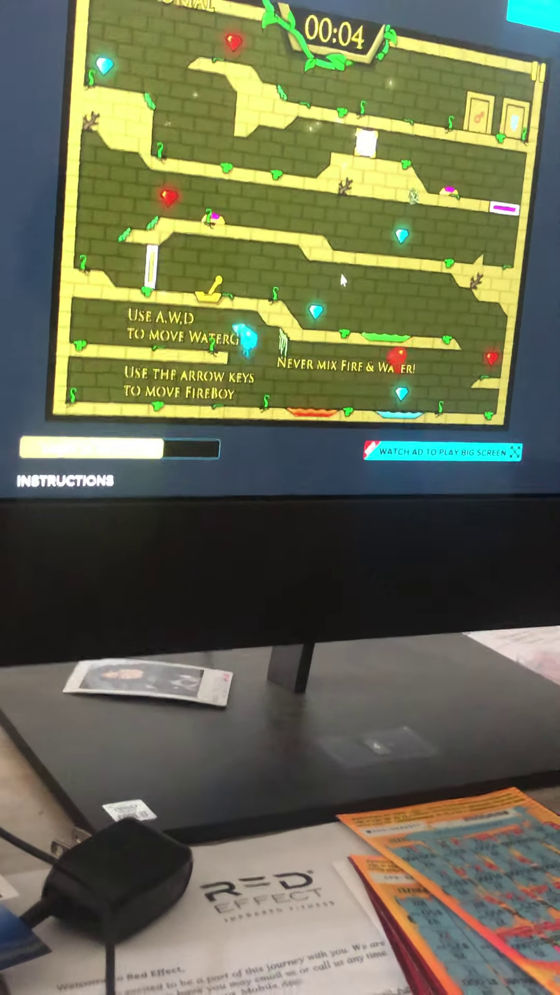
key("Up")
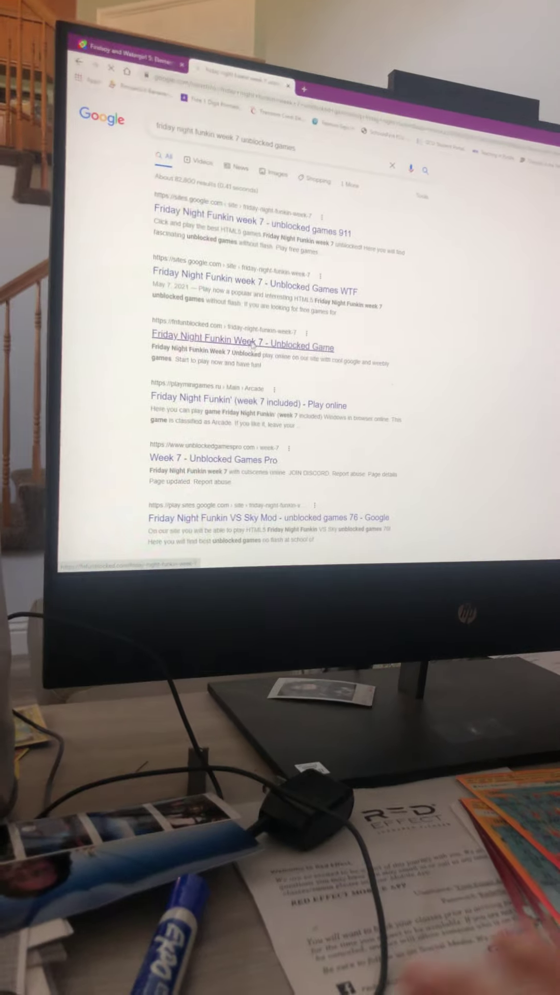
Open the Friday Night Funkin Week 7 page, load the game, and enter a game mode
left_click(251, 360)
scroll(497, 385, "down", 3)
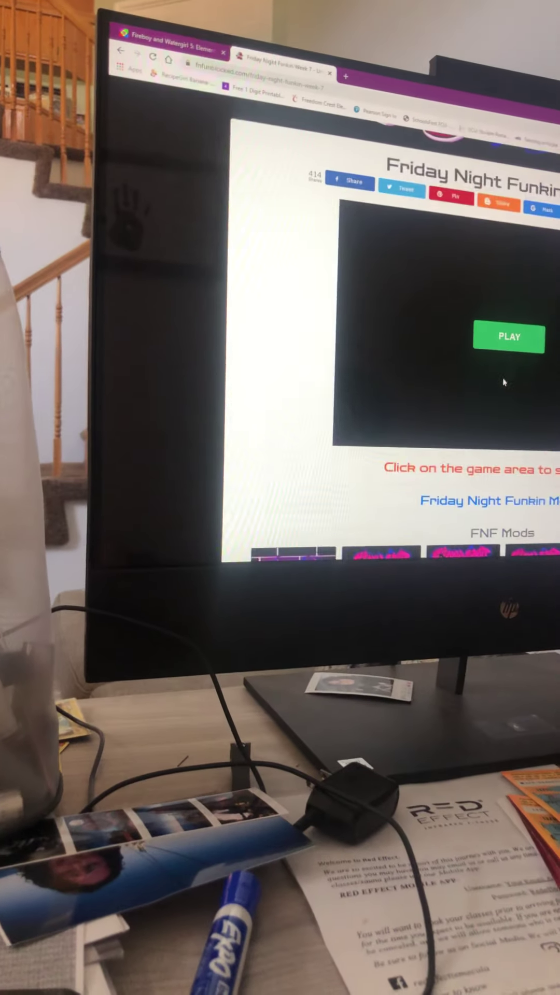
scroll(529, 404, "down", 2)
scroll(550, 421, "up", 2)
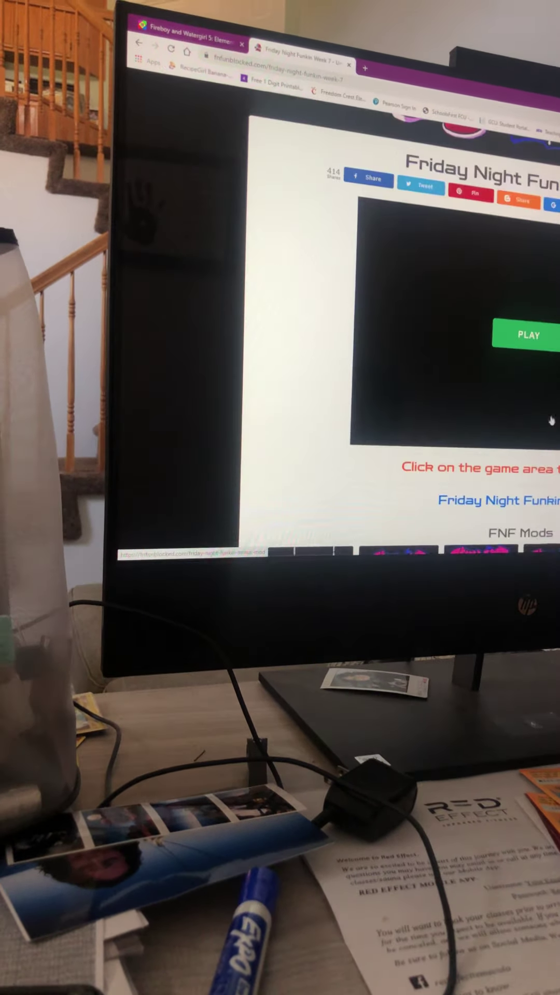
left_click(550, 346)
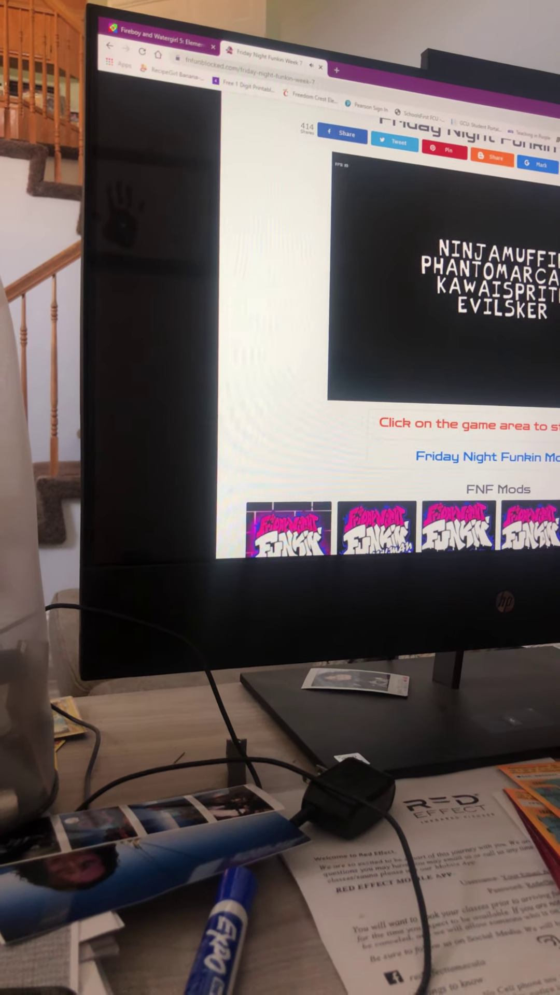
scroll(436, 350, "up", 2)
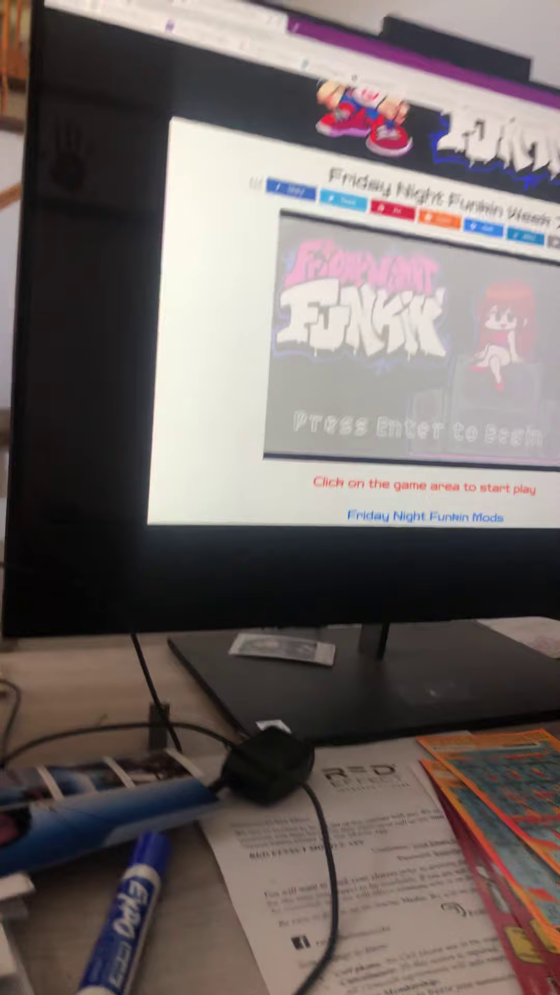
key("Return")
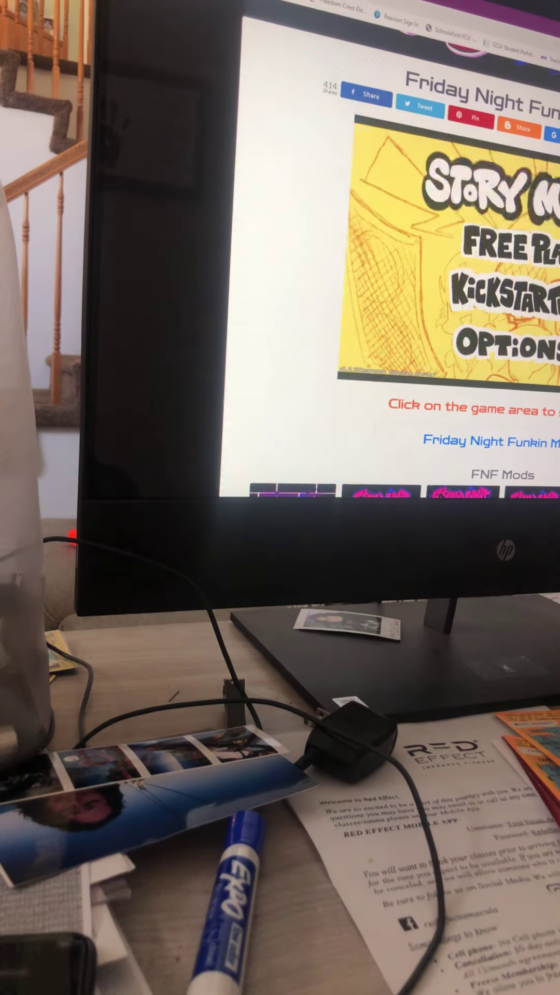
key("Return")
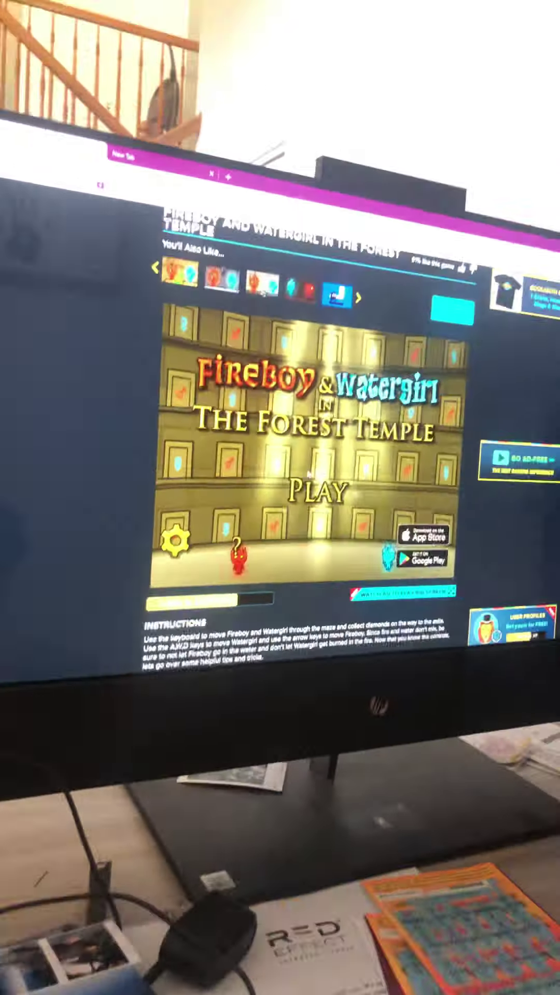
Press PLAY on the Fireboy and Watergirl title screen to begin the level
left_click(311, 482)
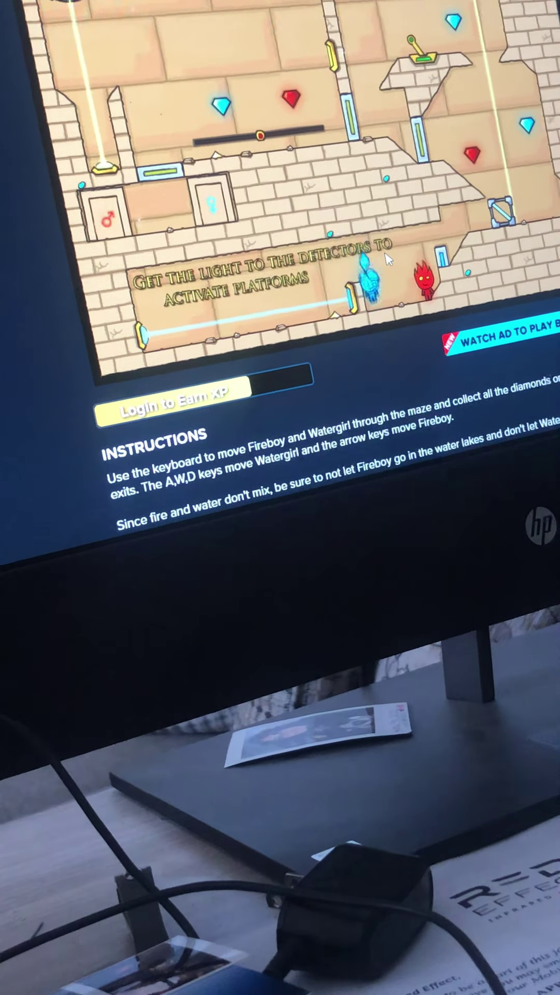
Bring Watergirl beside Fireboy and jump both characters up to the upper ledge
key("d")
key("w")
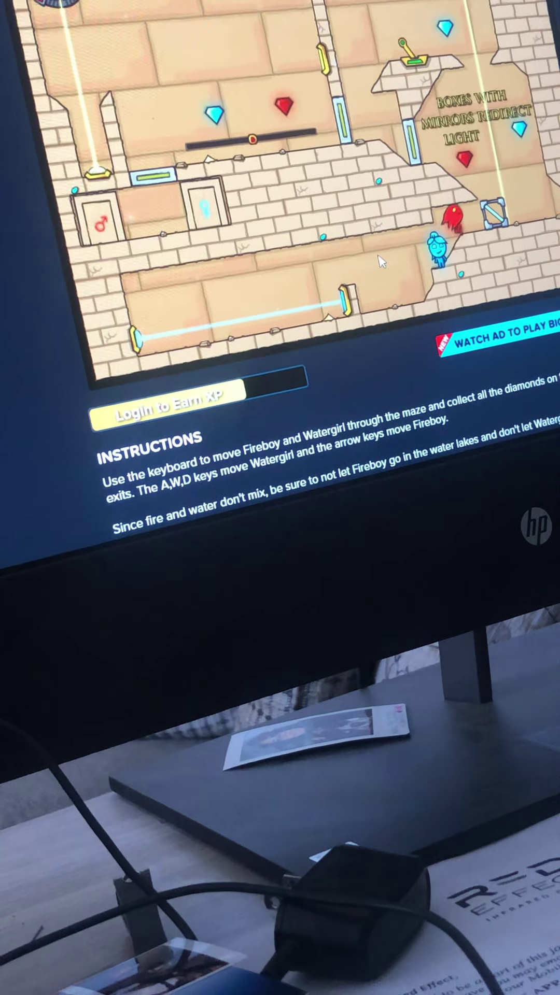
key("Right")
key("d")
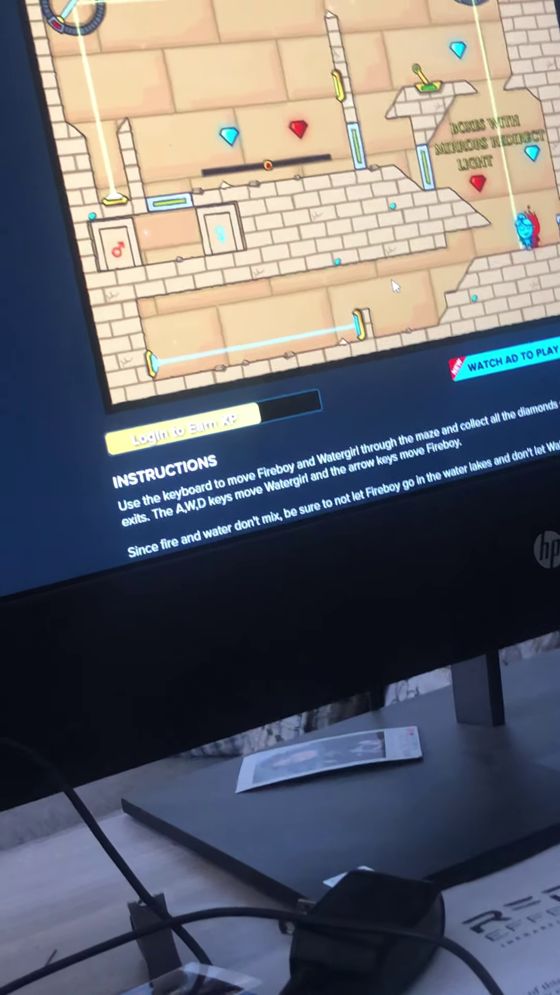
key("w")
key("Up")
key("Left")
Maneuver both characters around the mirror box, pushing Watergirl against it
key("a")
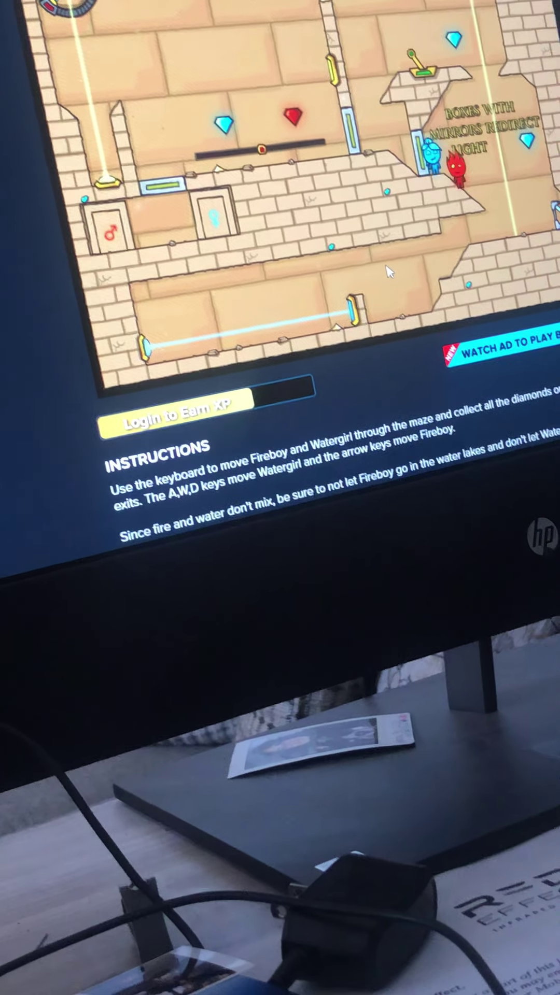
key("a")
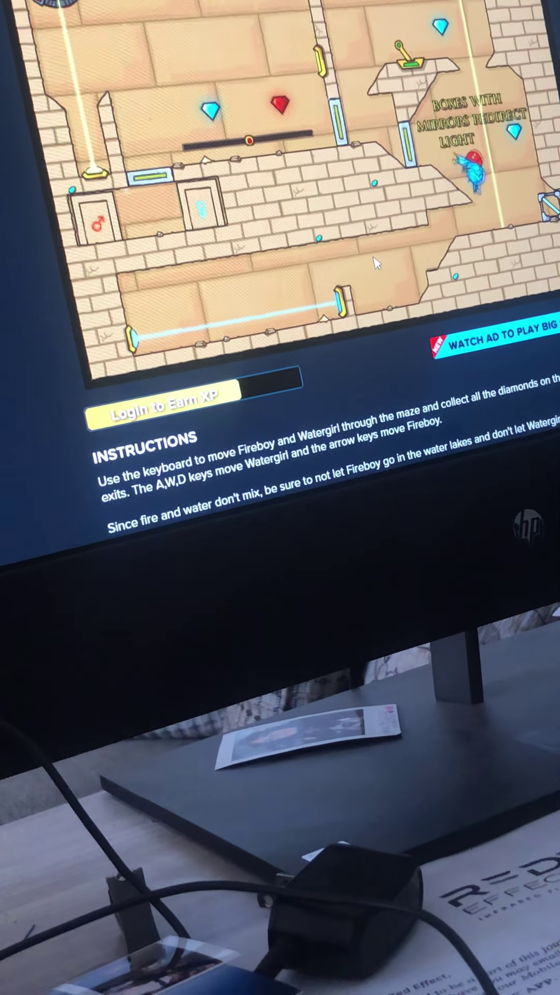
key("Right")
key("d")
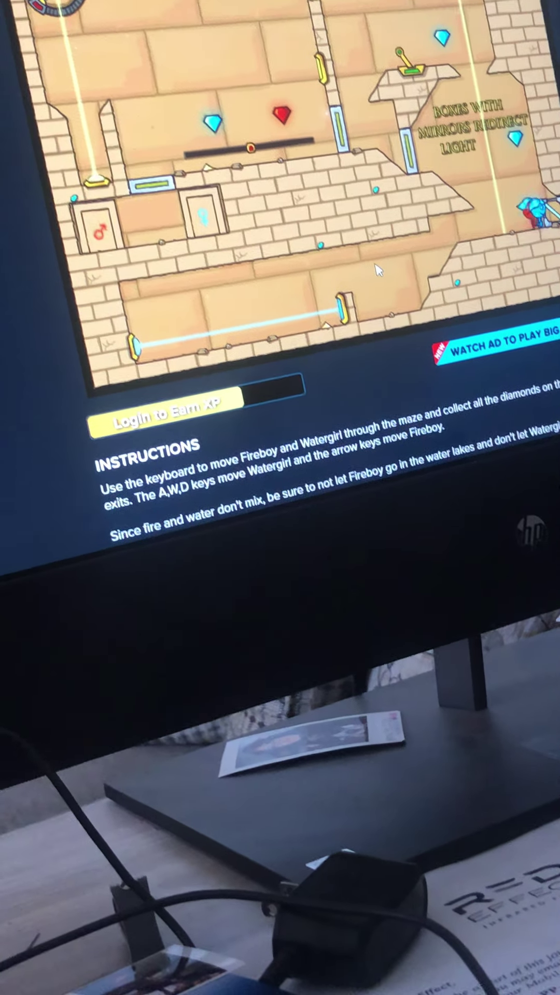
key("Left")
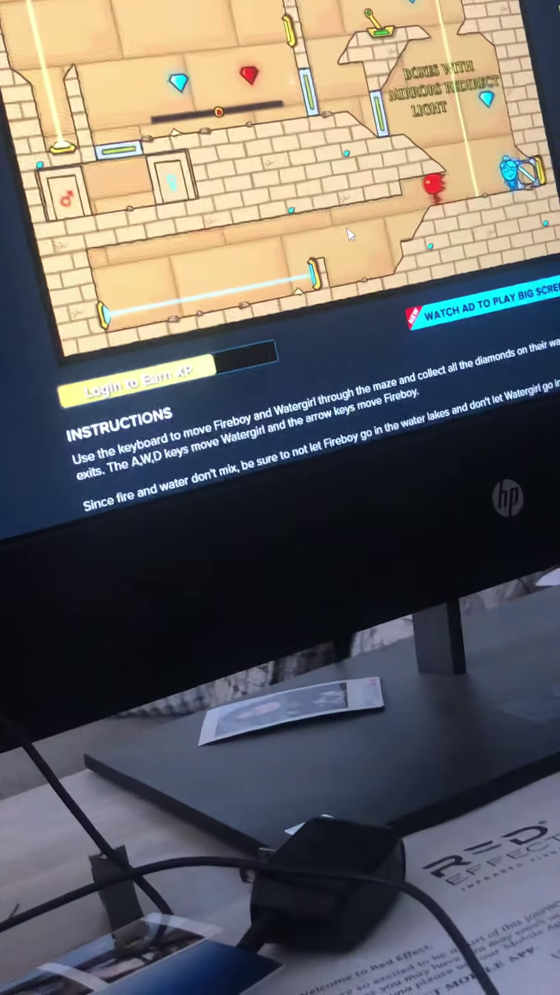
key("a")
key("a")
key("Right")
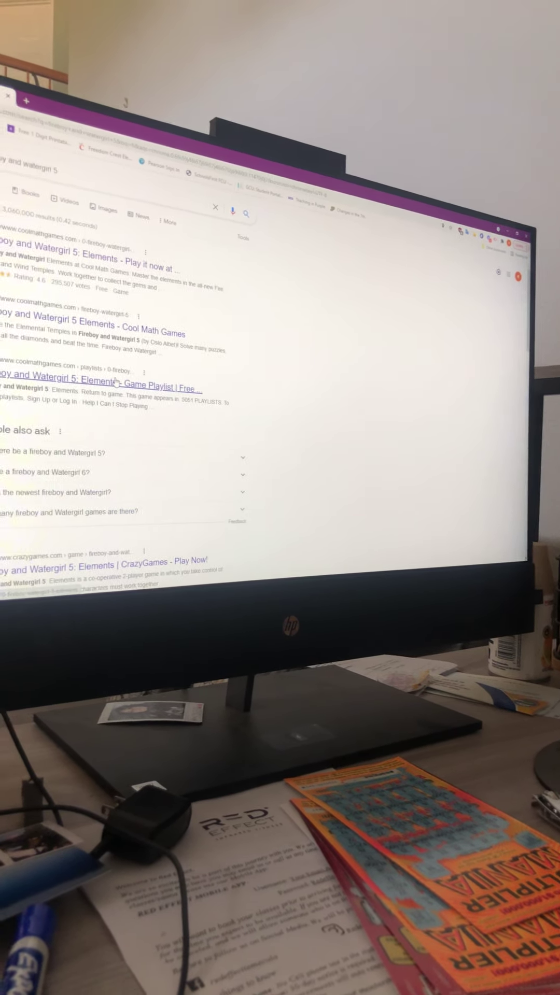
Open the Coolmath Games playlist result for Fireboy and Watergirl 5
left_click(144, 427)
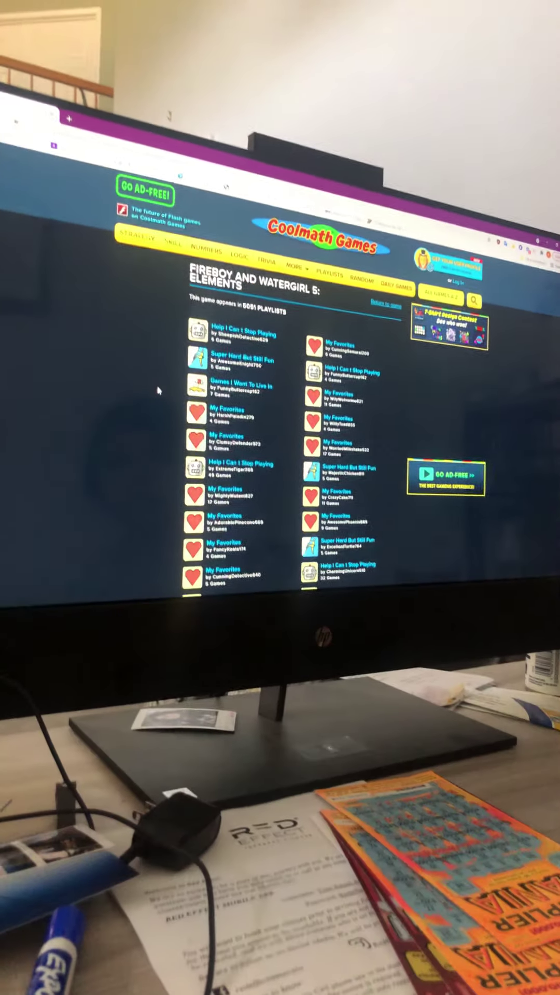
scroll(198, 381, "down", 5)
scroll(197, 381, "up", 5)
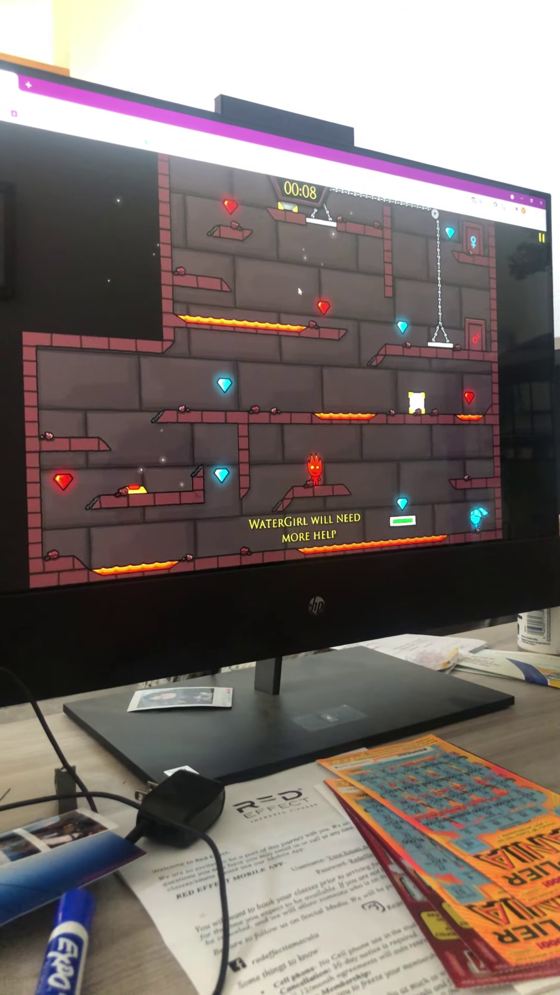
Walk Watergirl onto the green button and move Fireboy left onto the lower platform
key("a")
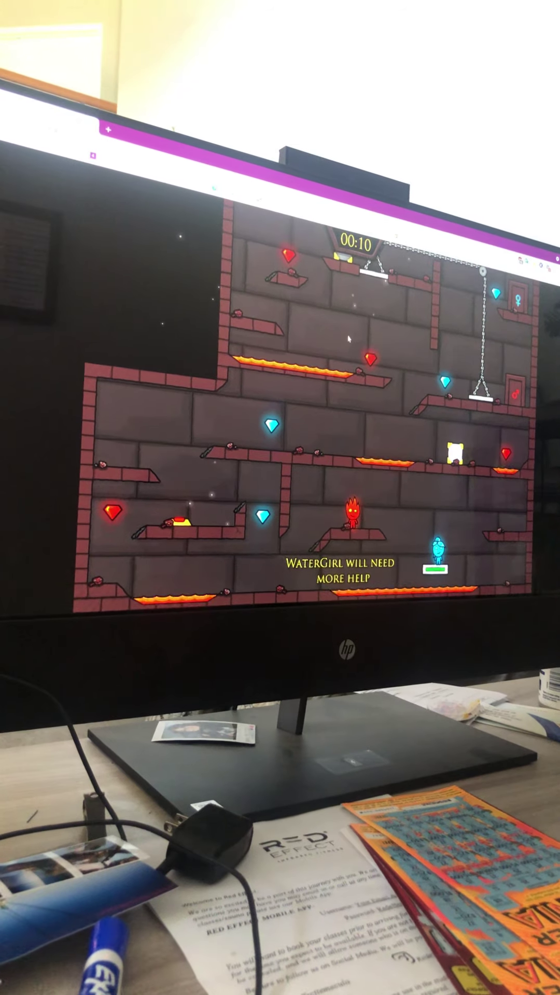
key("Left")
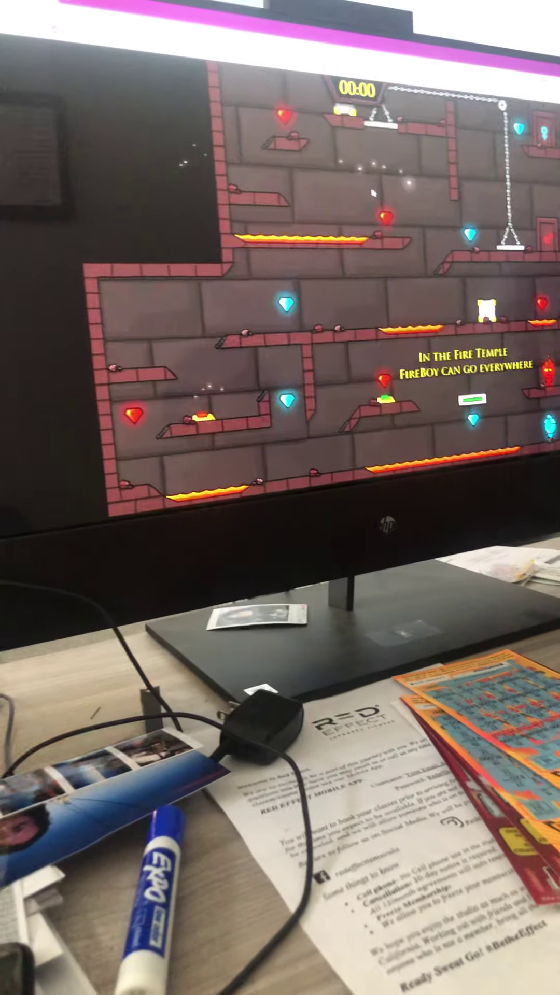
key("Left")
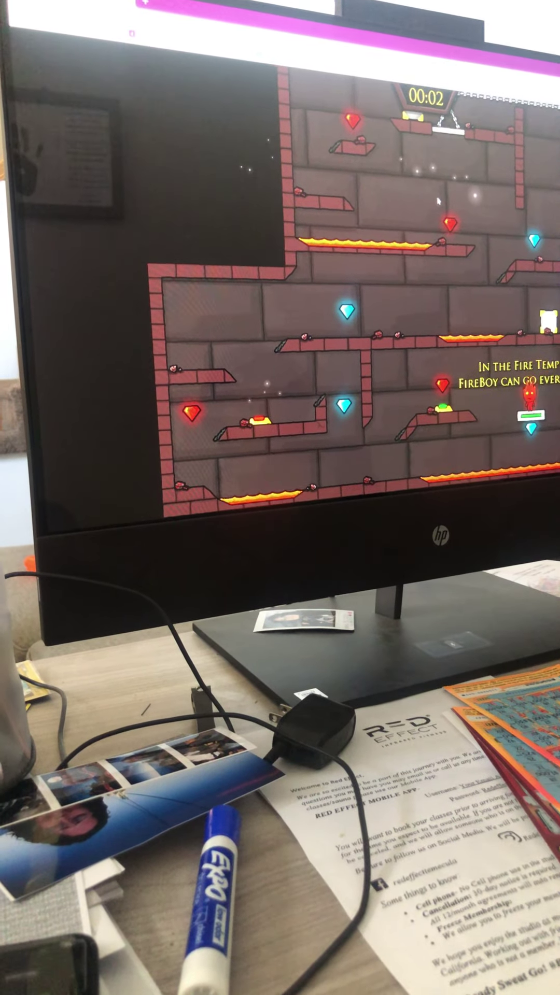
key("Left")
key("Left")
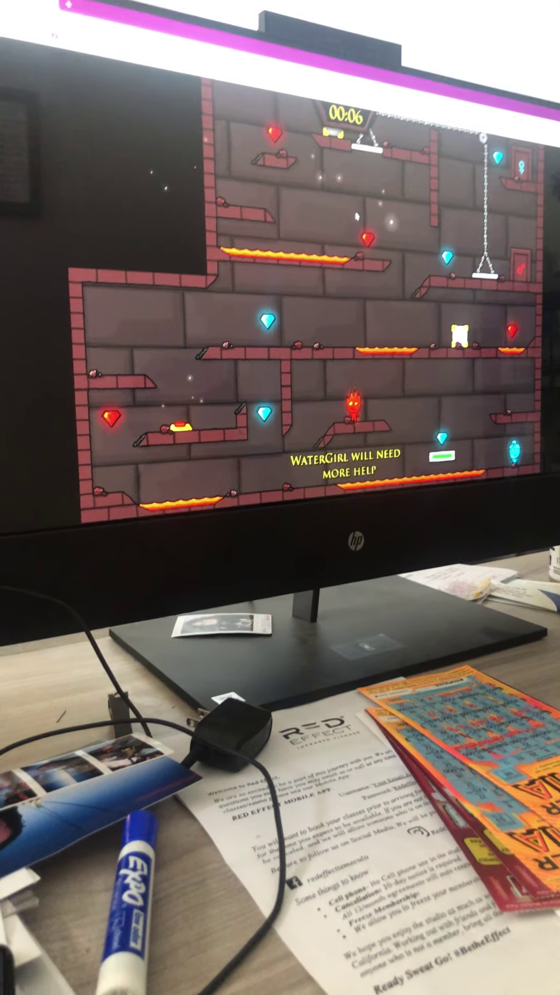
Jump Watergirl up-left, then walk both characters left from the right edge until Game Over
key("a")
key("w")
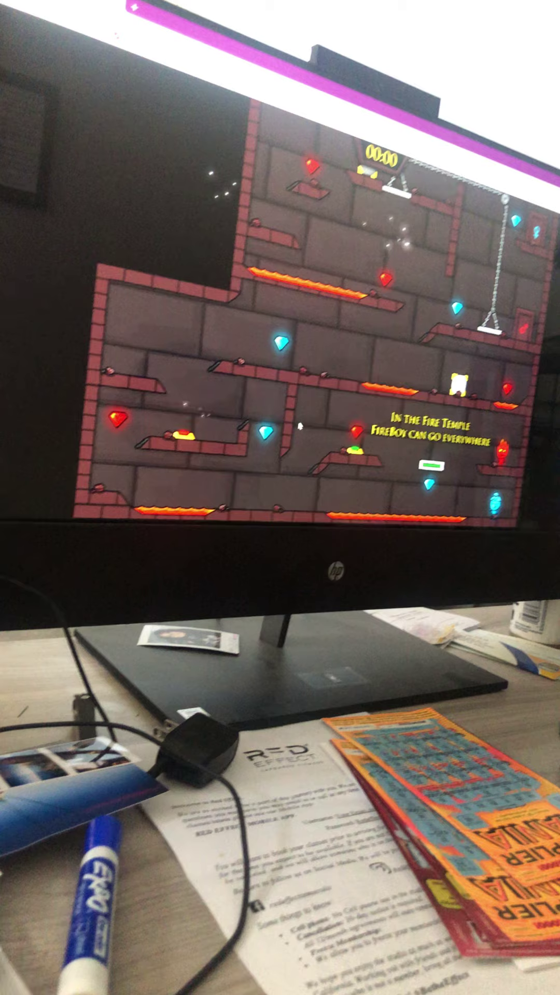
key("Left")
key("a")
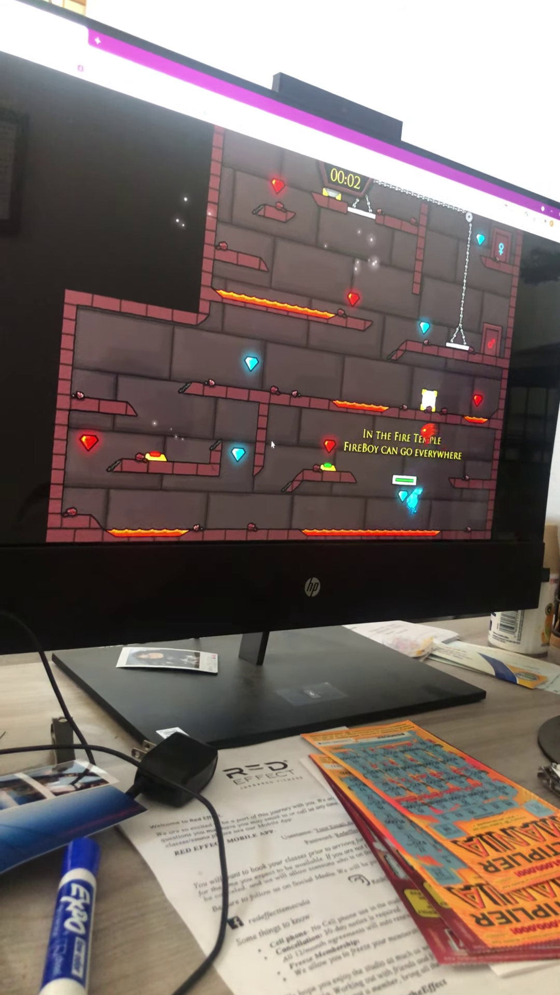
key("a")
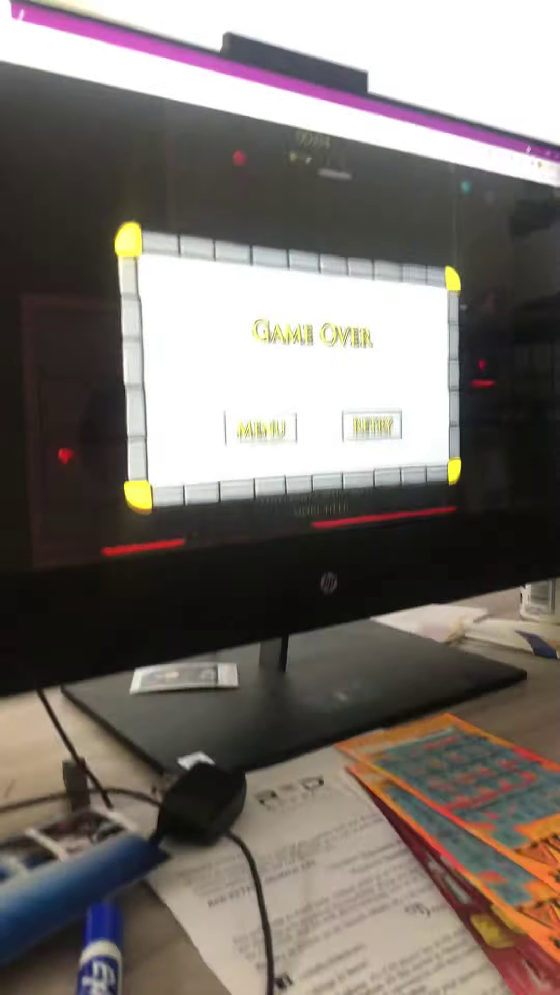